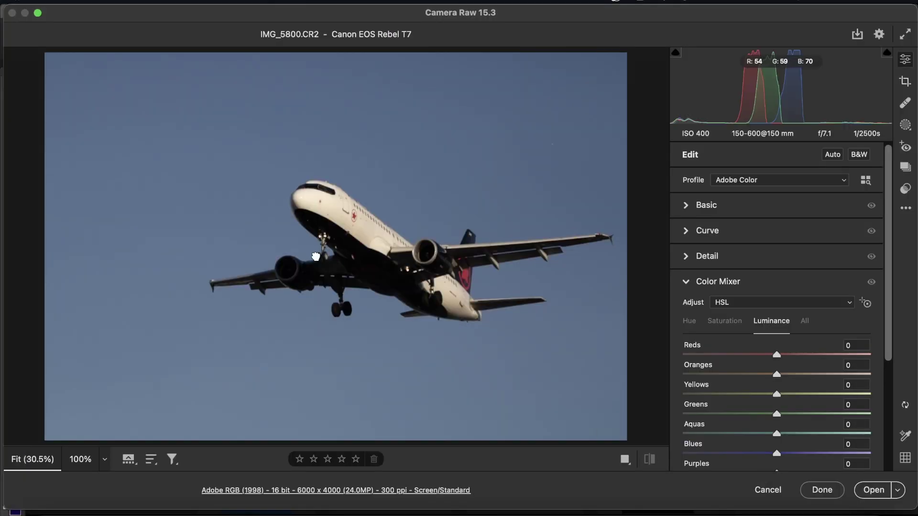
- Enable Use profile corrections and Remove chromatic aberration in Optics, then fit the plane in view
{"action": "left_click", "coordinate": [316, 257]}
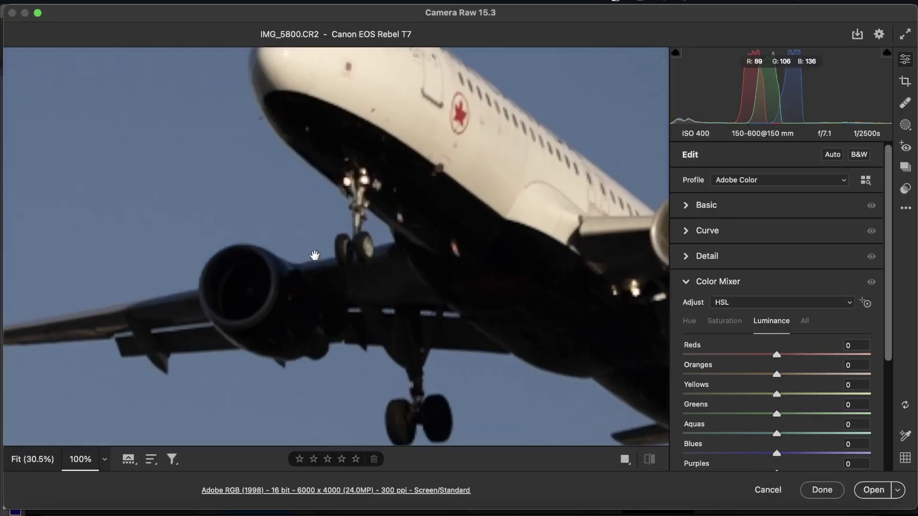
{"action": "scroll", "coordinate": [776, 335], "scroll_direction": "down", "scroll_amount": 5}
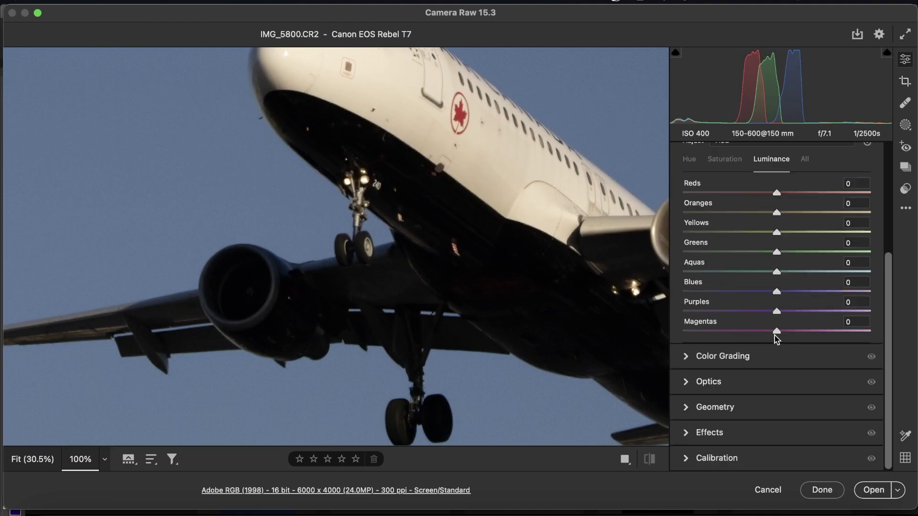
{"action": "left_click", "coordinate": [726, 381]}
{"action": "left_click", "coordinate": [690, 395]}
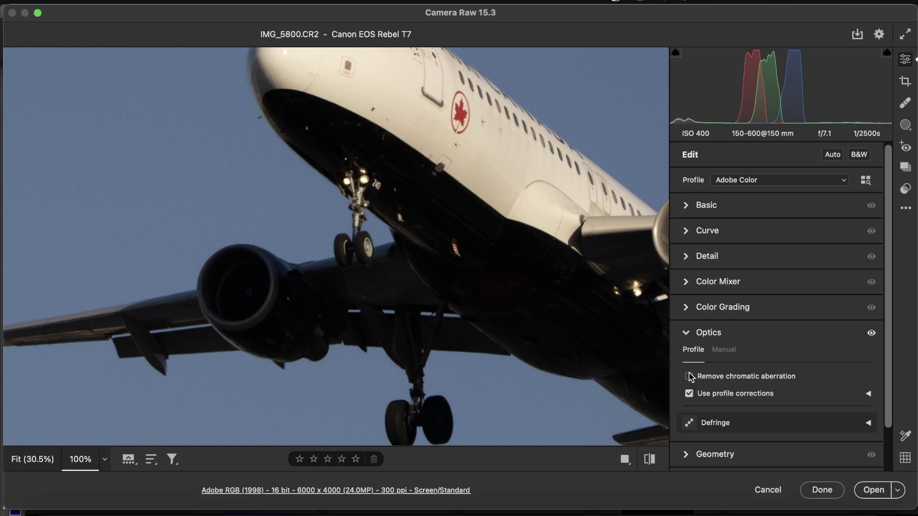
{"action": "left_click", "coordinate": [690, 378]}
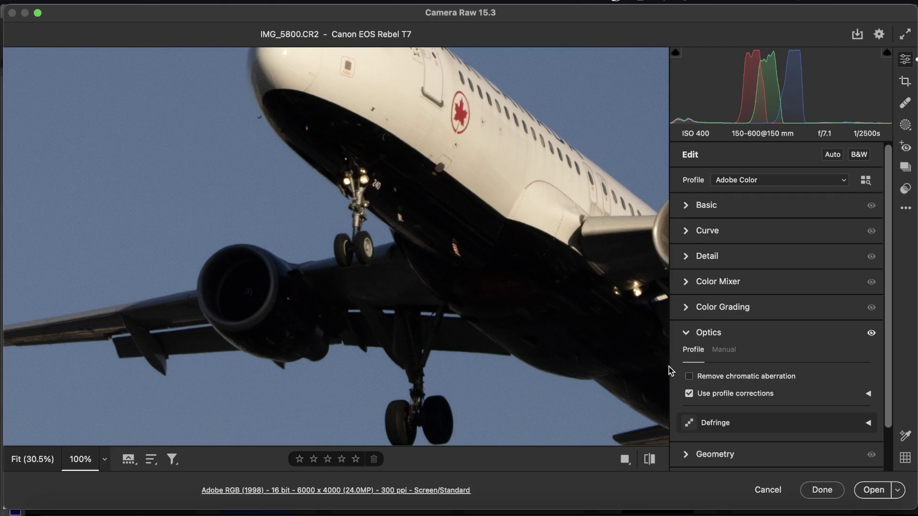
{"action": "left_click", "coordinate": [482, 241]}
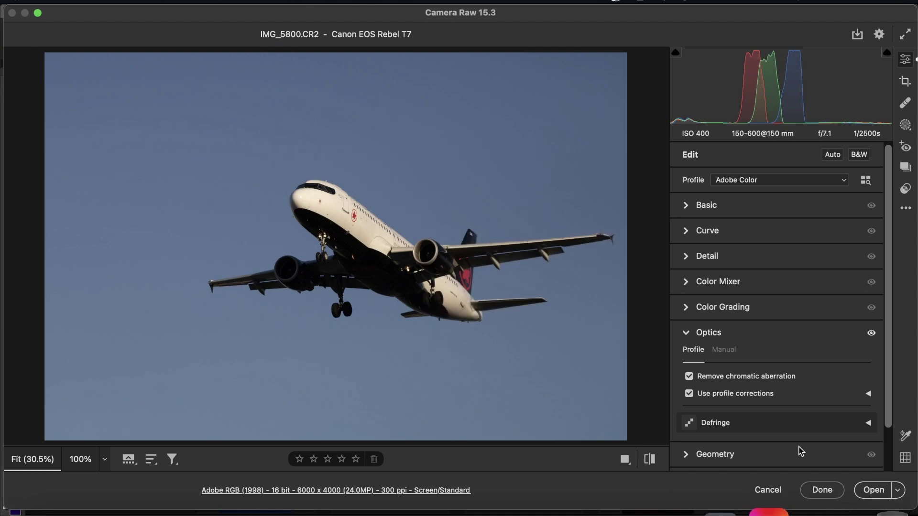
{"action": "left_click", "coordinate": [905, 207]}
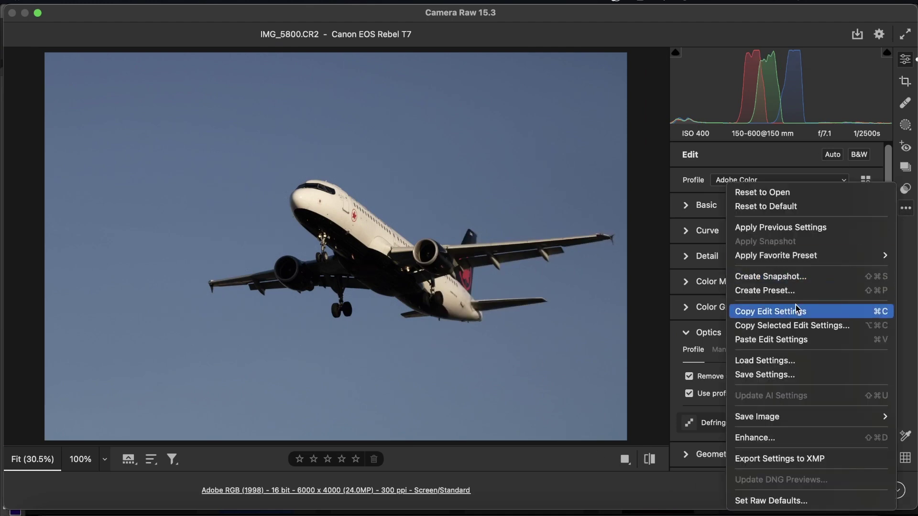
- Run AI Denoise at Amount 72 to produce IMG_5800-Enhanced-NR.dng
{"action": "left_click", "coordinate": [755, 438]}
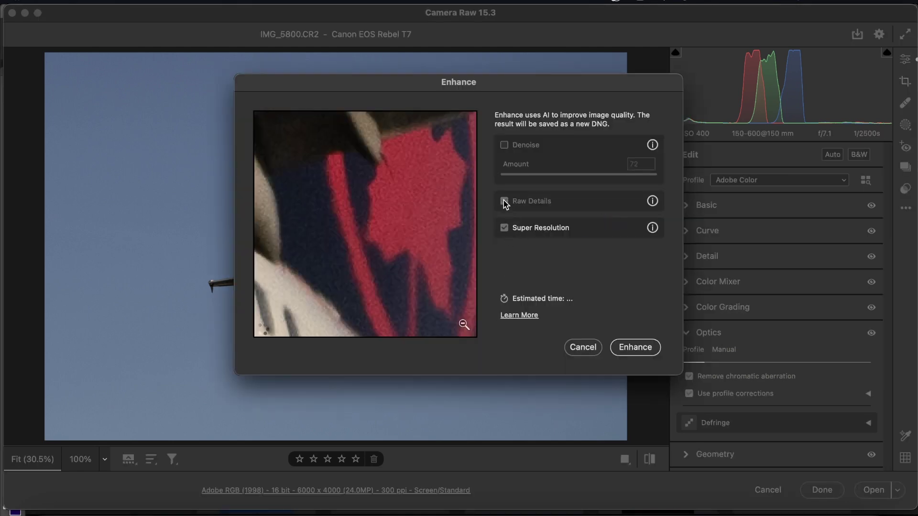
{"action": "left_click", "coordinate": [504, 144]}
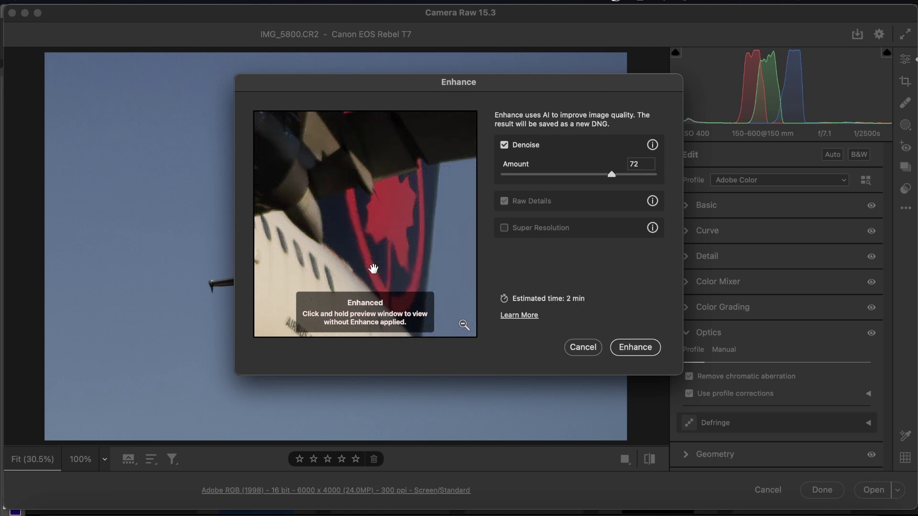
{"action": "left_click_drag", "start_coordinate": [375, 266], "coordinate": [389, 237]}
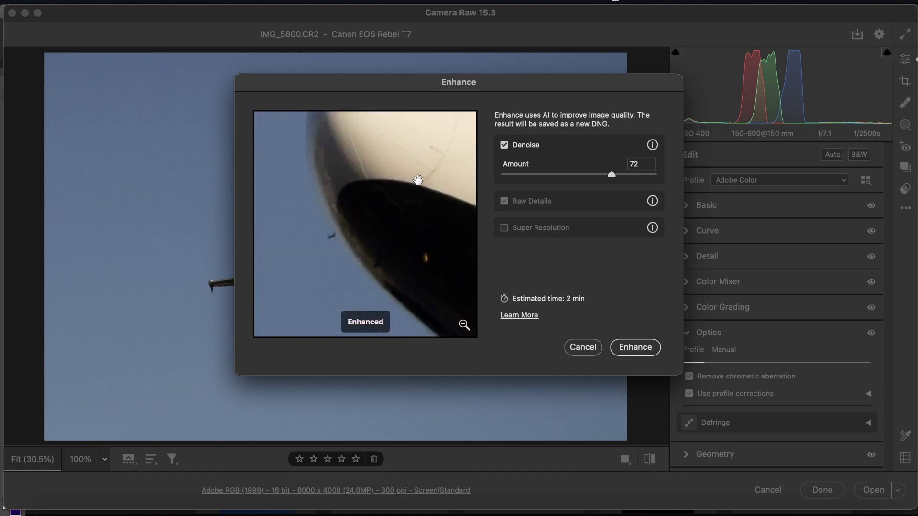
{"action": "left_click", "coordinate": [618, 348]}
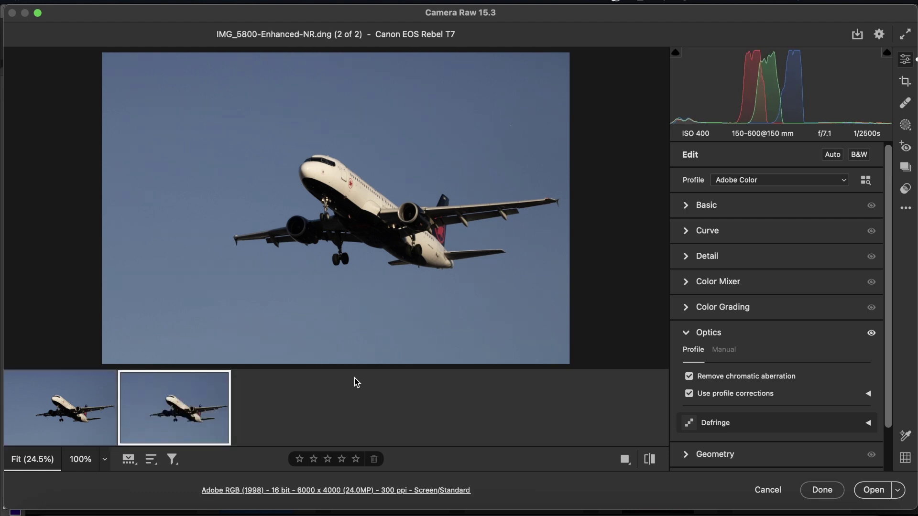
- Crop the denoised photo to a tall 1506×2132 portrait frame around the plane
{"action": "left_click", "coordinate": [905, 82]}
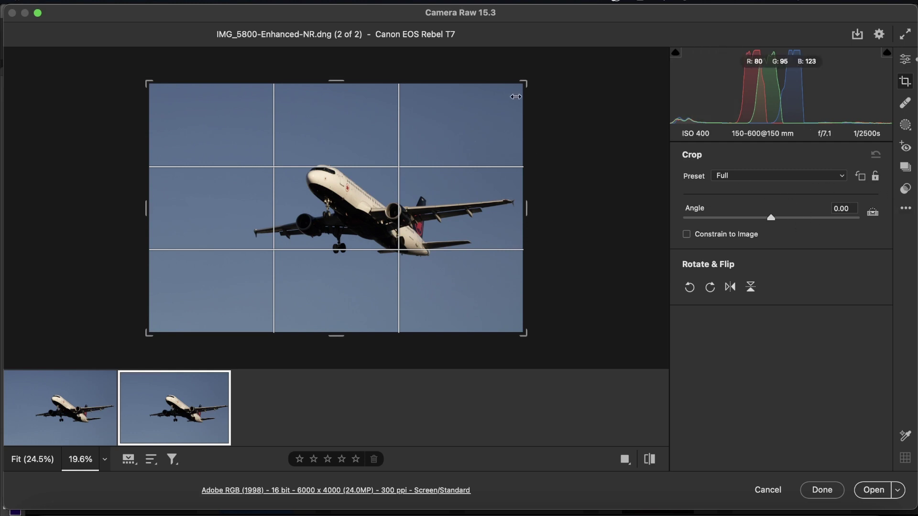
{"action": "left_click_drag", "start_coordinate": [518, 89], "coordinate": [442, 101]}
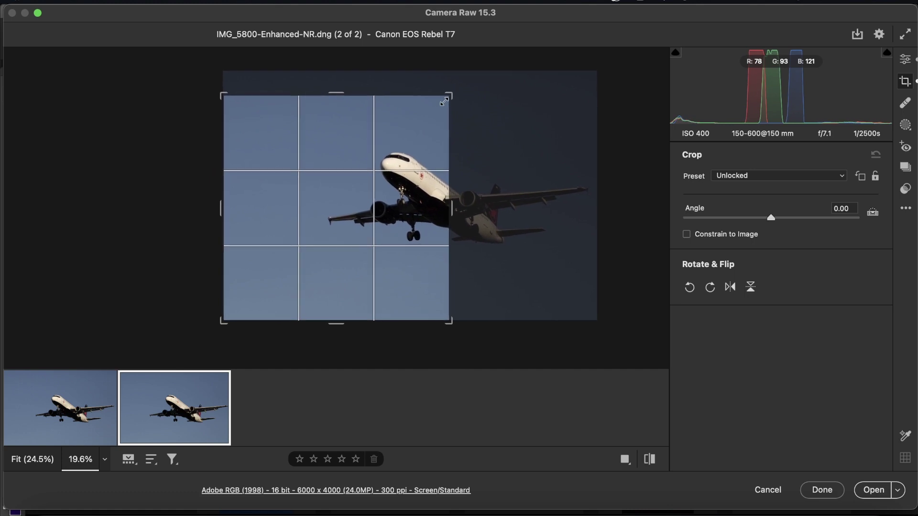
{"action": "left_click_drag", "start_coordinate": [218, 325], "coordinate": [287, 303]}
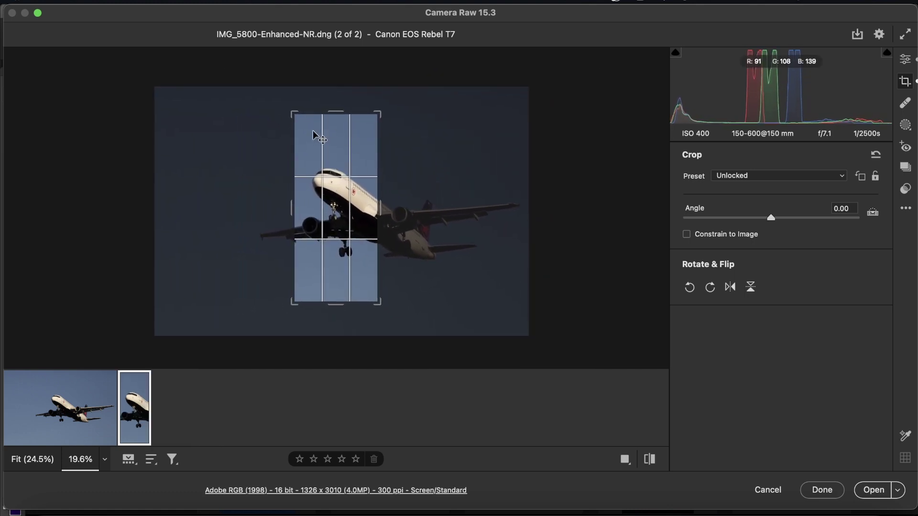
{"action": "left_click_drag", "start_coordinate": [328, 114], "coordinate": [329, 148]}
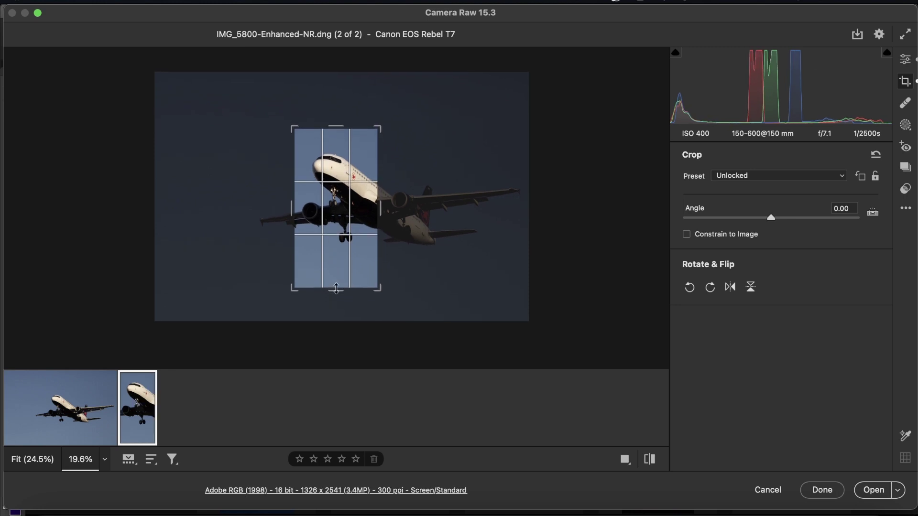
{"action": "left_click_drag", "start_coordinate": [336, 289], "coordinate": [336, 262]}
{"action": "left_click_drag", "start_coordinate": [384, 209], "coordinate": [396, 208]}
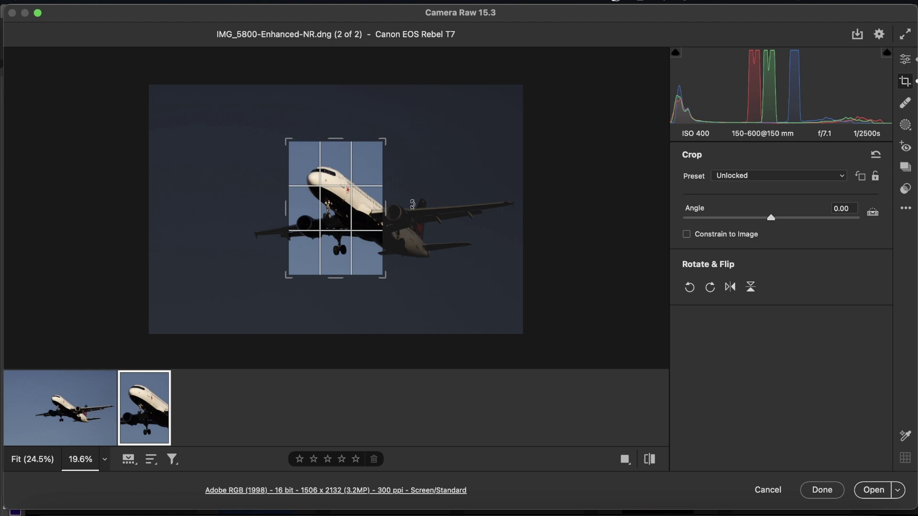
{"action": "left_click", "coordinate": [905, 58]}
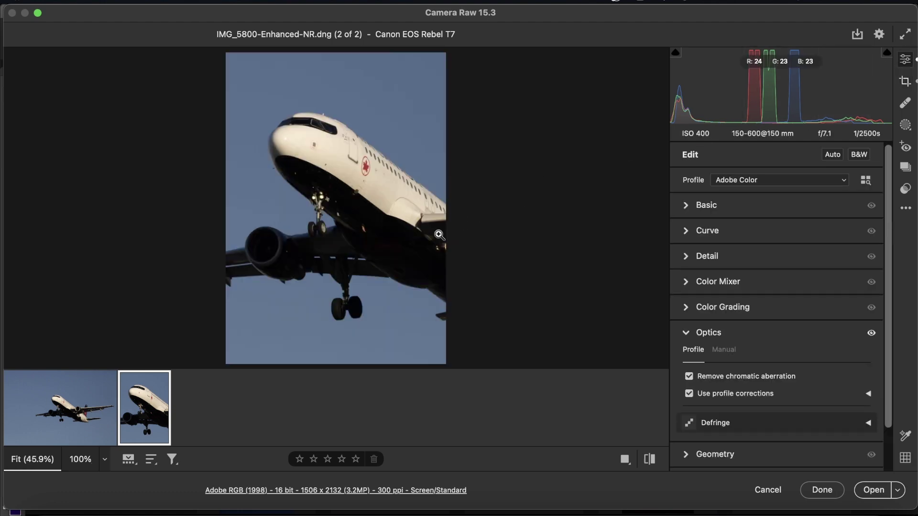
- Commit the crop, open the image in Photoshop and unlock the Background as Layer 0
{"action": "key", "text": "c"}
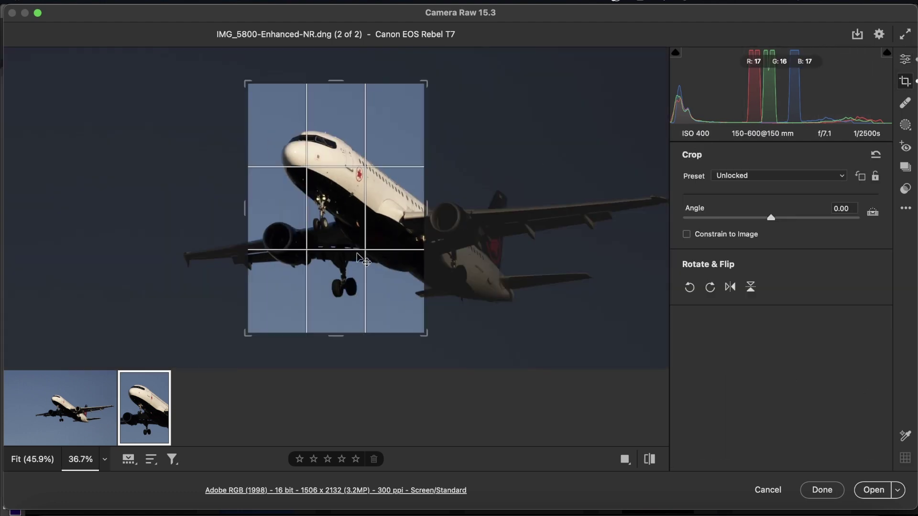
{"action": "key", "text": "c"}
{"action": "key", "text": "c"}
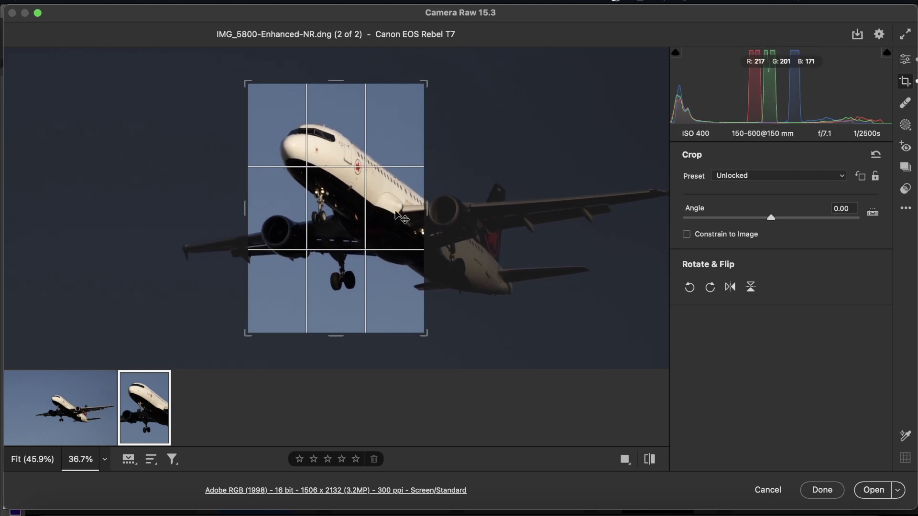
{"action": "left_click", "coordinate": [909, 57]}
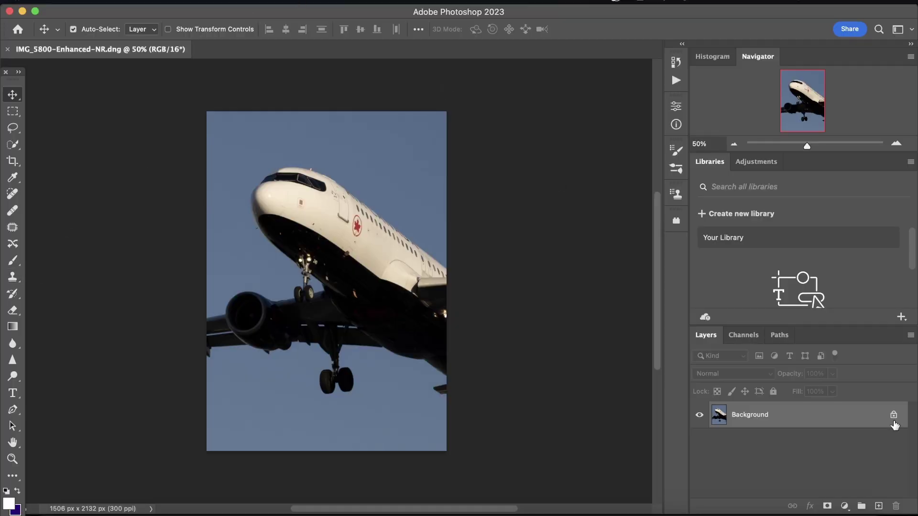
{"action": "left_click", "coordinate": [893, 415]}
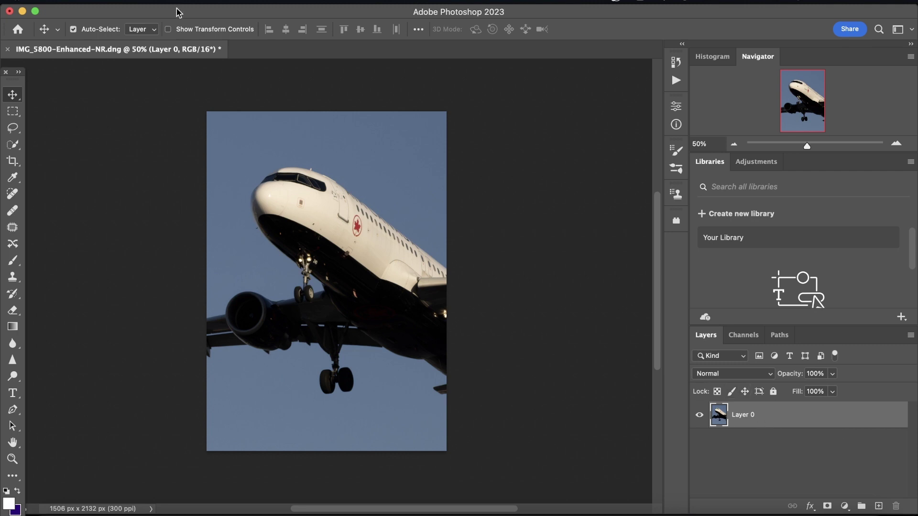
{"action": "left_click", "coordinate": [300, 1]}
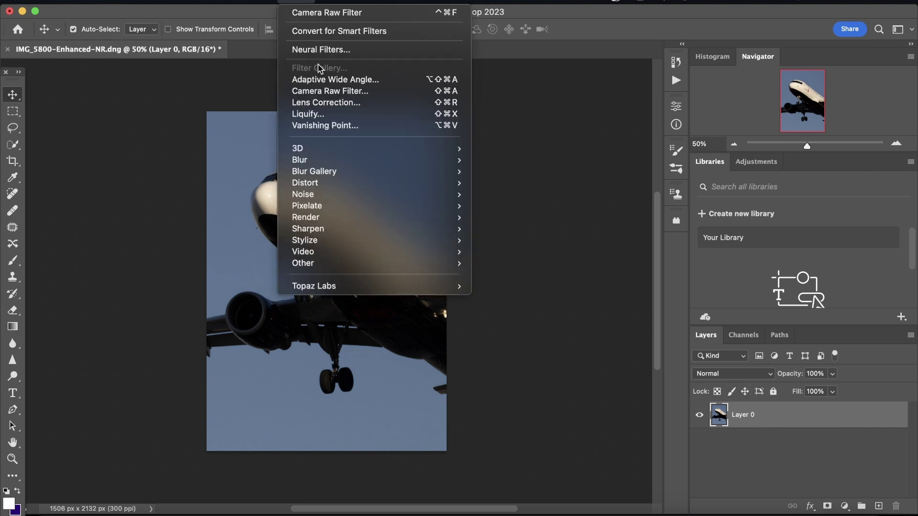
- Open Layer 0 in the Camera Raw filter and lift Shadows to +65
{"action": "left_click", "coordinate": [322, 91]}
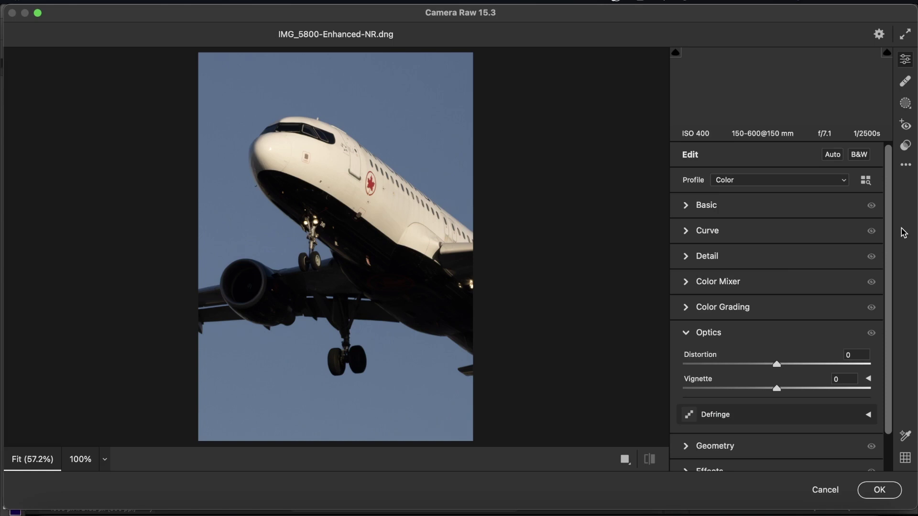
{"action": "left_click", "coordinate": [741, 204]}
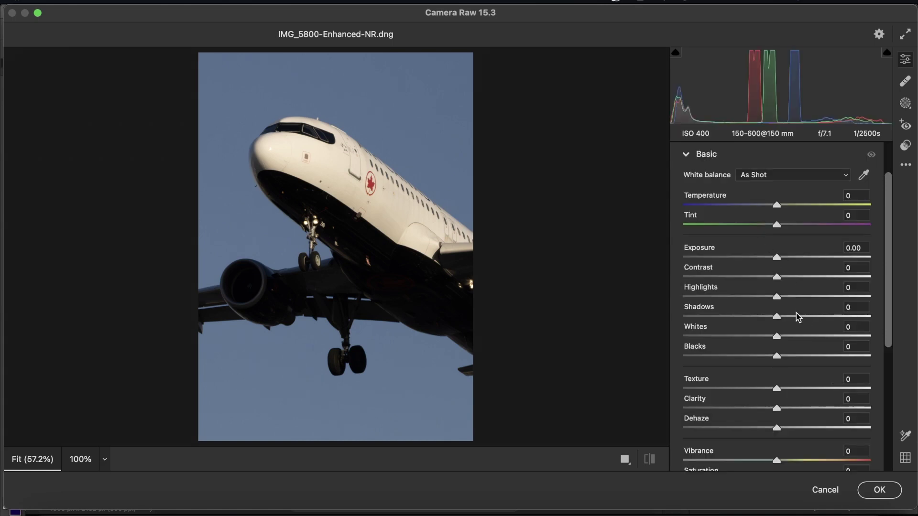
{"action": "left_click_drag", "start_coordinate": [798, 317], "coordinate": [837, 318]}
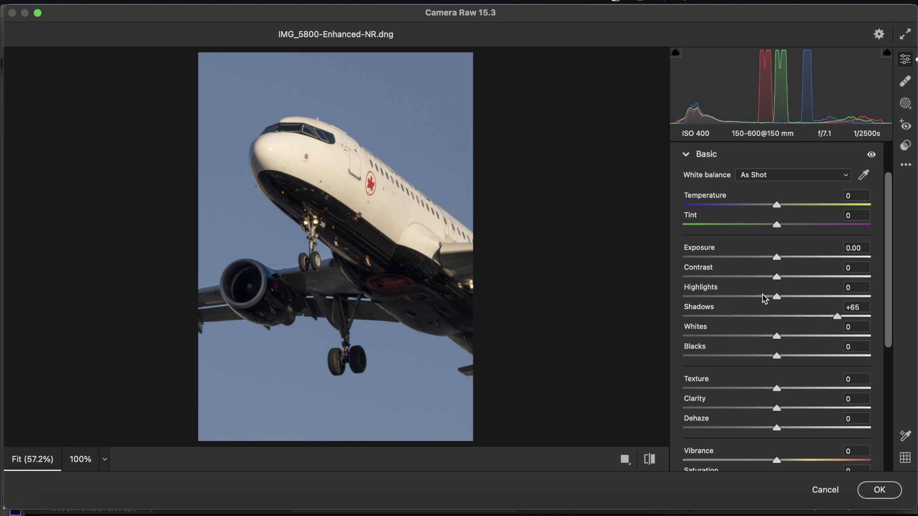
{"action": "left_click", "coordinate": [374, 232]}
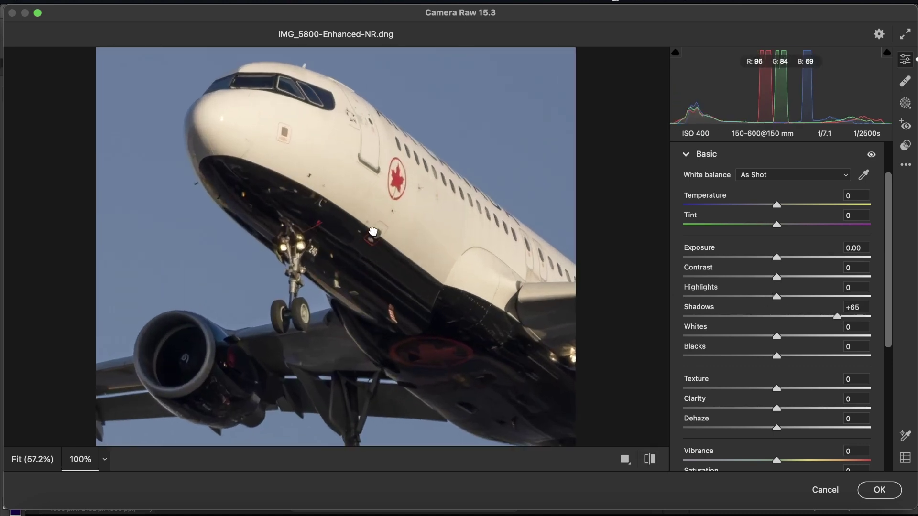
{"action": "left_click", "coordinate": [373, 233]}
{"action": "left_click", "coordinate": [252, 177]}
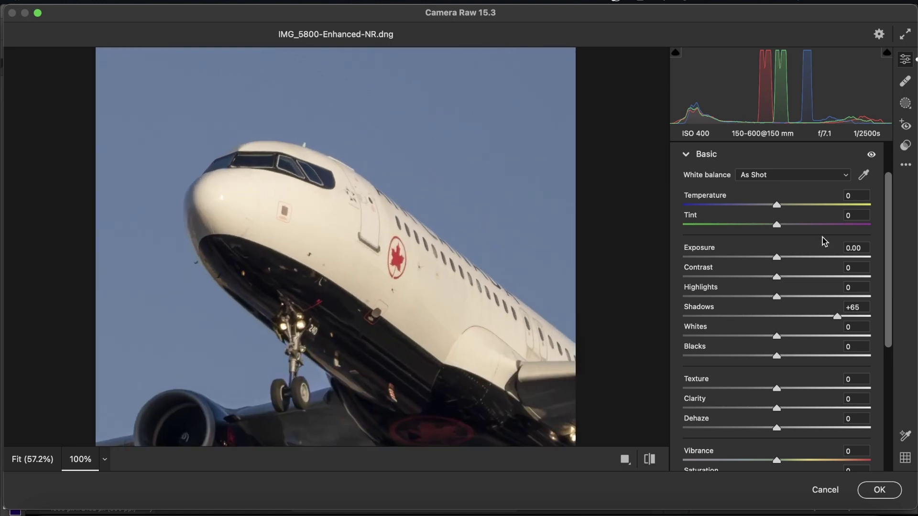
{"action": "key", "text": "super+0"}
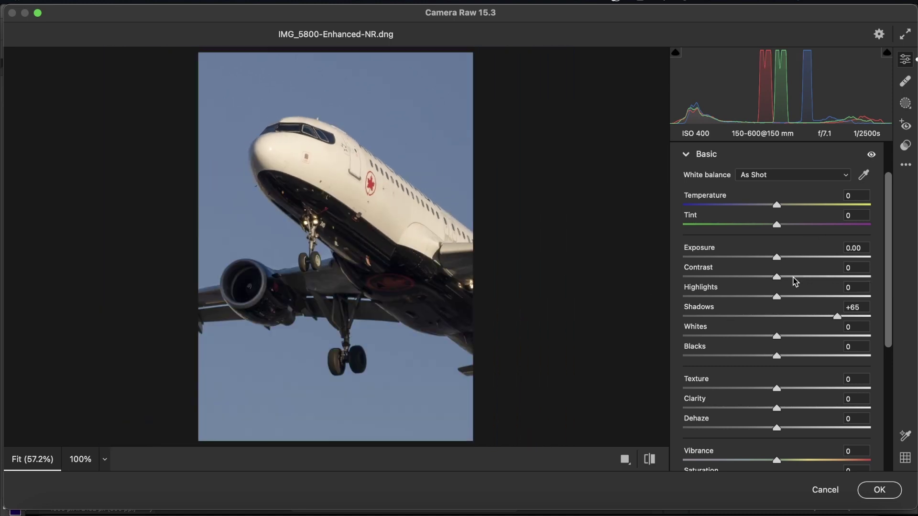
- Set Contrast +10, Highlights -15, Whites +17, Clarity +5, Texture +19 and Vibrance +14
{"action": "left_click_drag", "start_coordinate": [776, 277], "coordinate": [762, 298]}
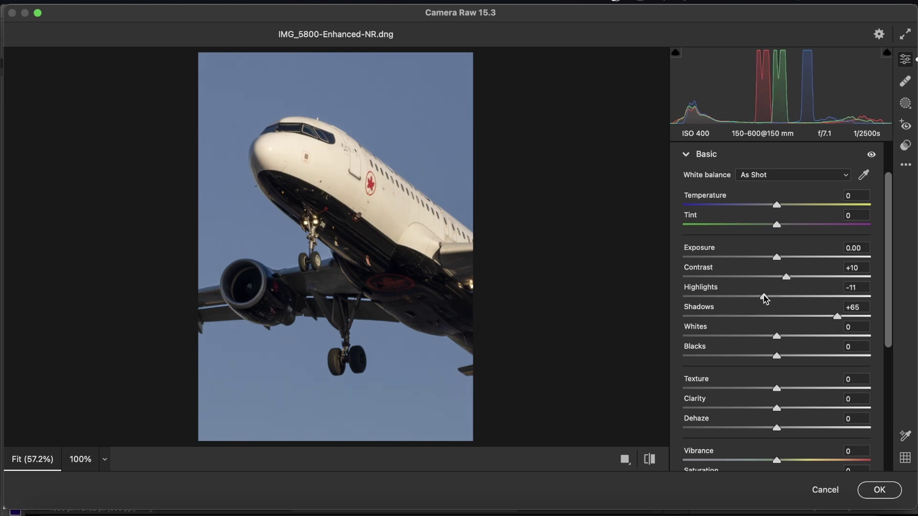
{"action": "left_click_drag", "start_coordinate": [793, 338], "coordinate": [773, 358]}
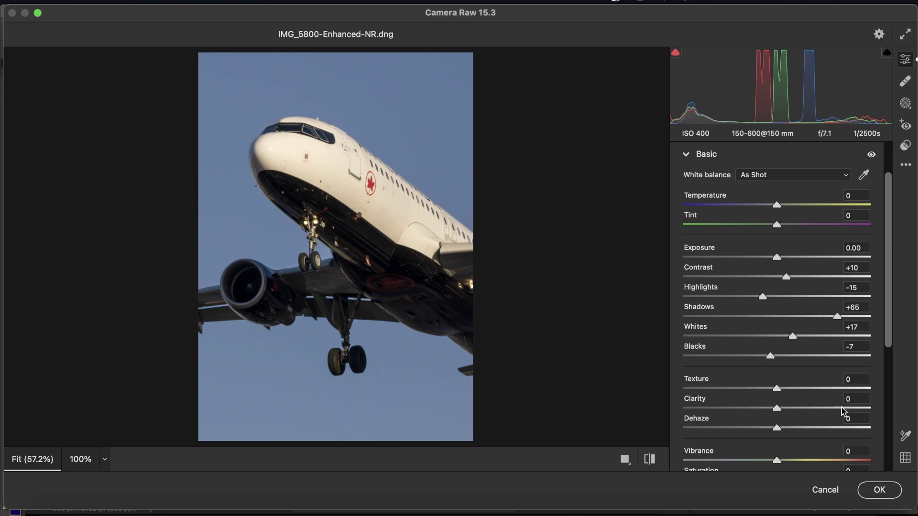
{"action": "key", "text": "backslash"}
{"action": "key", "text": "backslash"}
{"action": "left_click_drag", "start_coordinate": [786, 410], "coordinate": [787, 431]}
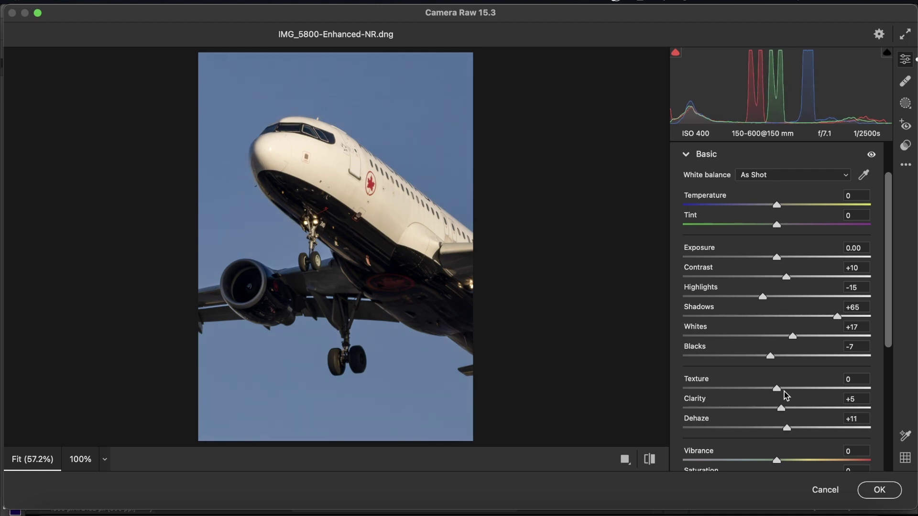
{"action": "left_click_drag", "start_coordinate": [791, 393], "coordinate": [796, 392]}
{"action": "scroll", "coordinate": [414, 188], "scroll_direction": "up", "scroll_amount": 10}
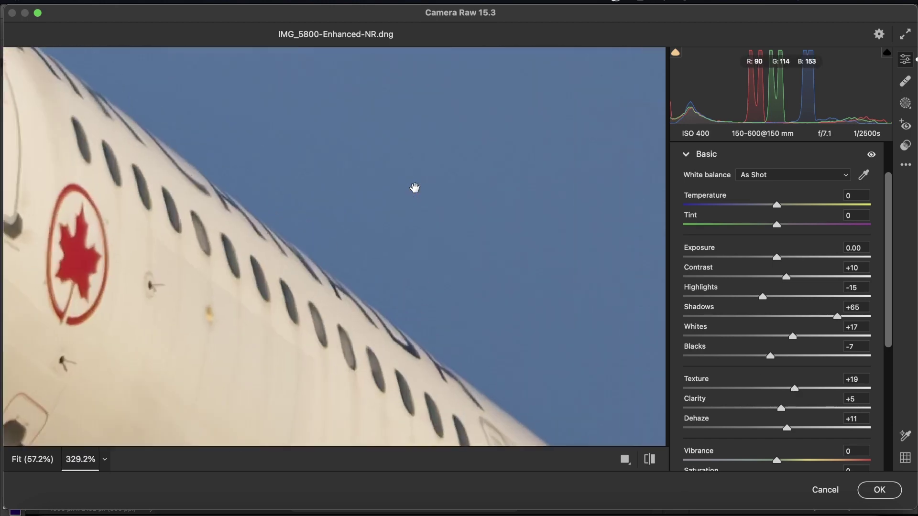
{"action": "scroll", "coordinate": [414, 188], "scroll_direction": "down", "scroll_amount": 10}
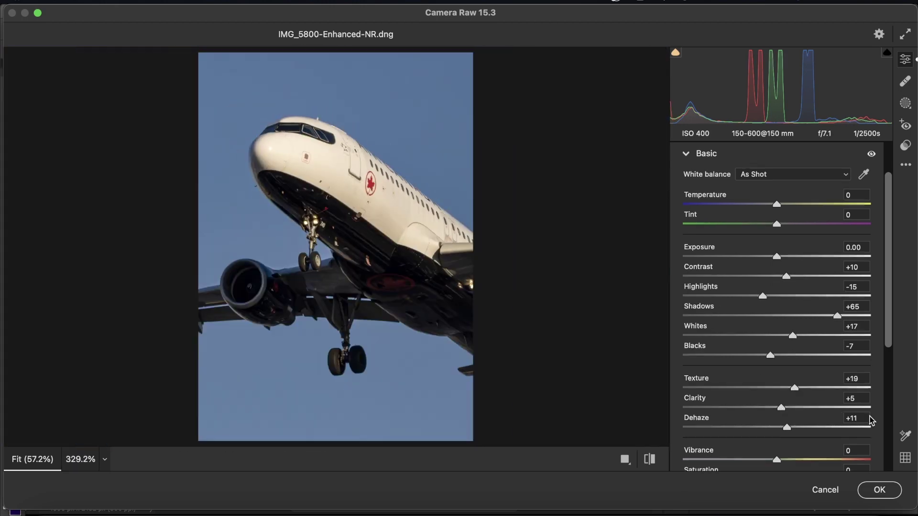
{"action": "scroll", "coordinate": [797, 354], "scroll_direction": "down", "scroll_amount": 4}
{"action": "left_click", "coordinate": [791, 355]}
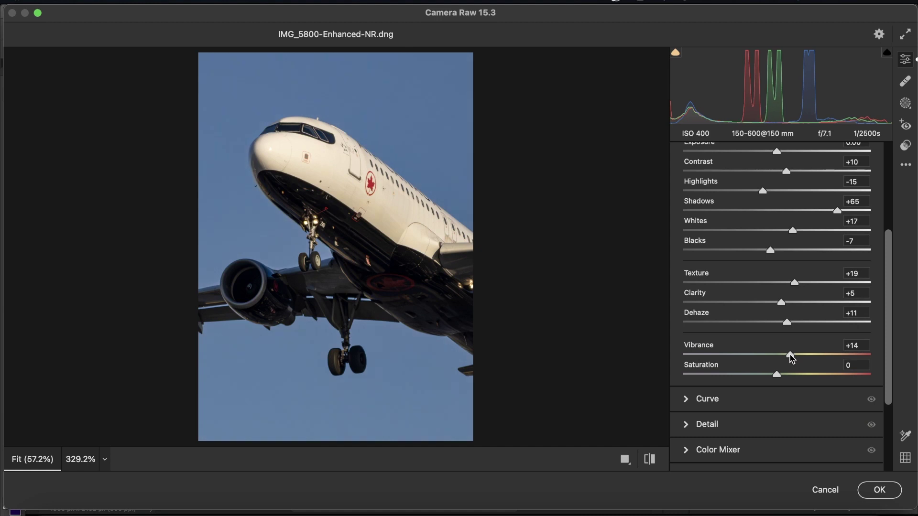
- Shape the parametric tone curve to Lights +19, Darks -8, Shadows +29, undoing an accidental reset
{"action": "left_click", "coordinate": [727, 404]}
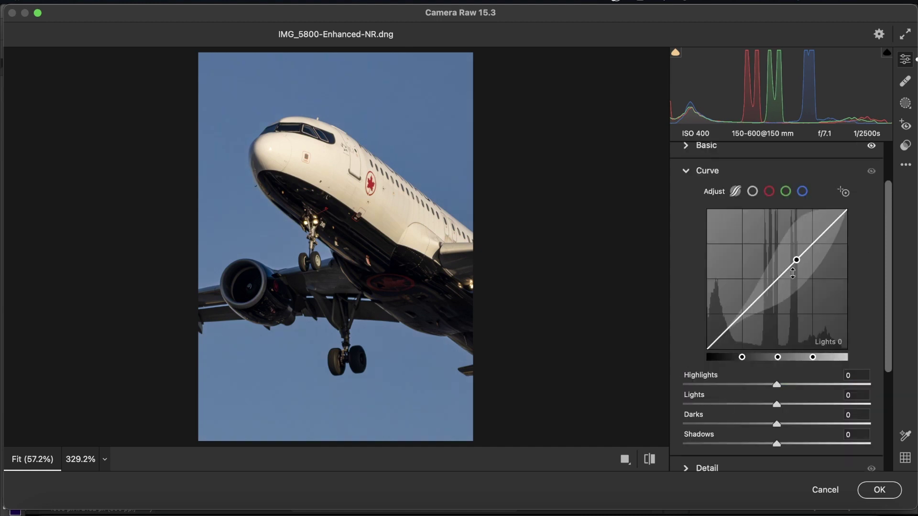
{"action": "left_click_drag", "start_coordinate": [792, 273], "coordinate": [795, 250]}
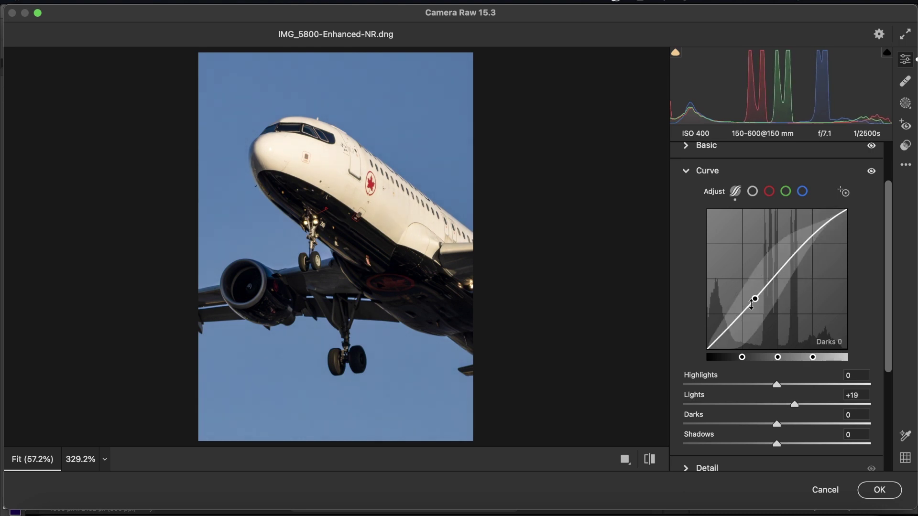
{"action": "left_click_drag", "start_coordinate": [744, 311], "coordinate": [727, 327]}
{"action": "double_click", "coordinate": [728, 328]}
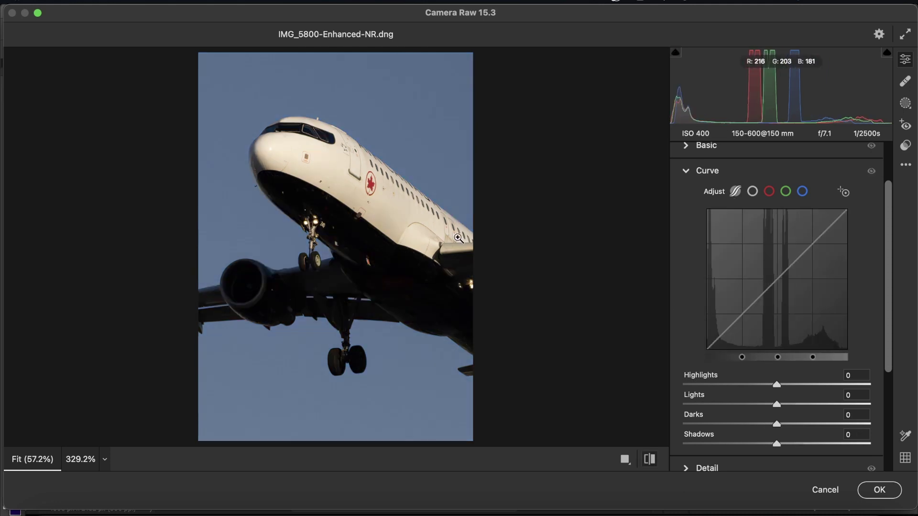
{"action": "key", "text": "super+z"}
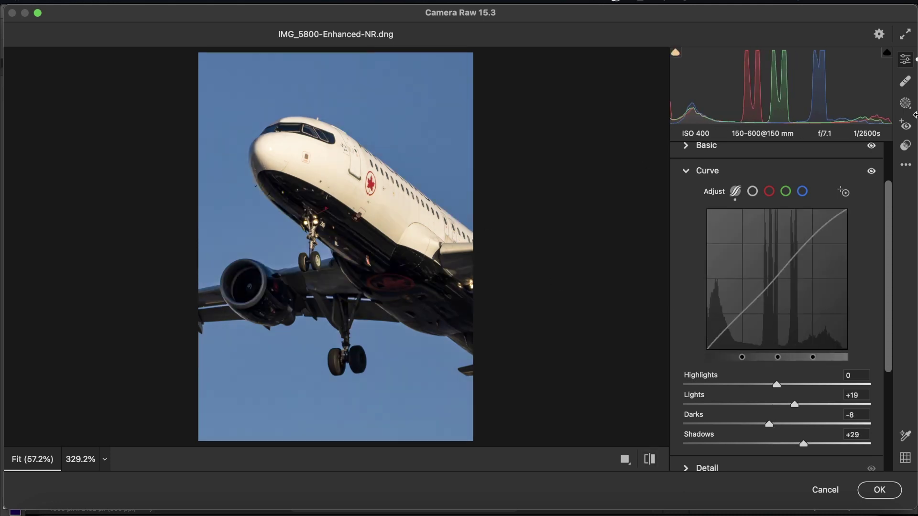
{"action": "scroll", "coordinate": [797, 302], "scroll_direction": "down", "scroll_amount": 3}
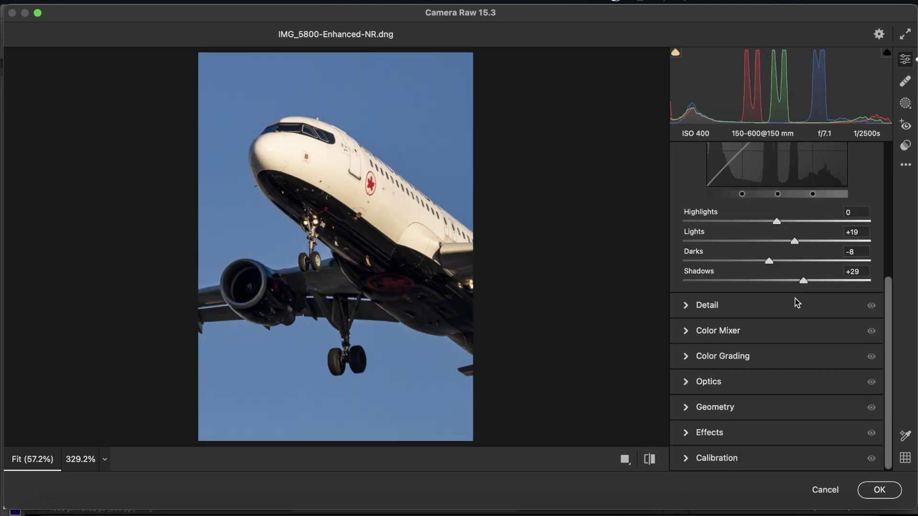
- Retune the fuselage: hue Oranges -15, Yellows -34; saturation Oranges +20, Yellows +46; brighter luminance
{"action": "left_click", "coordinate": [726, 336]}
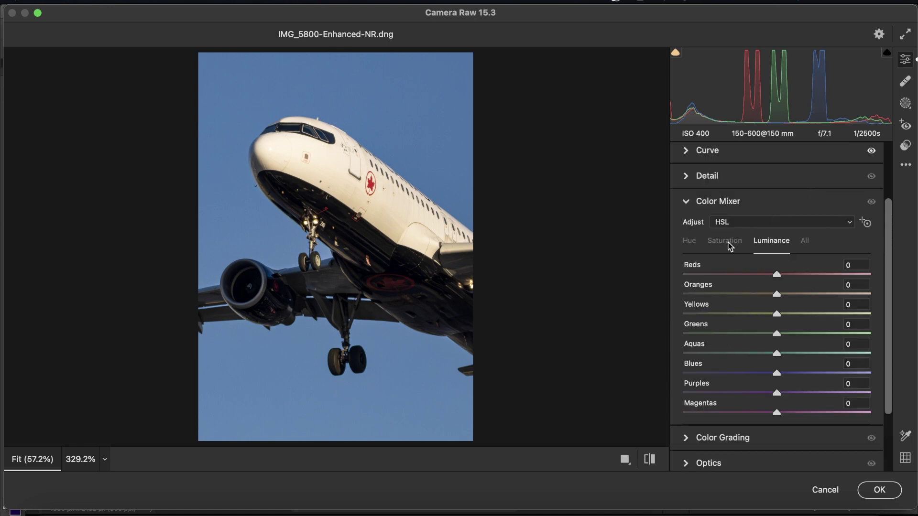
{"action": "left_click", "coordinate": [689, 246]}
{"action": "left_click", "coordinate": [357, 198]}
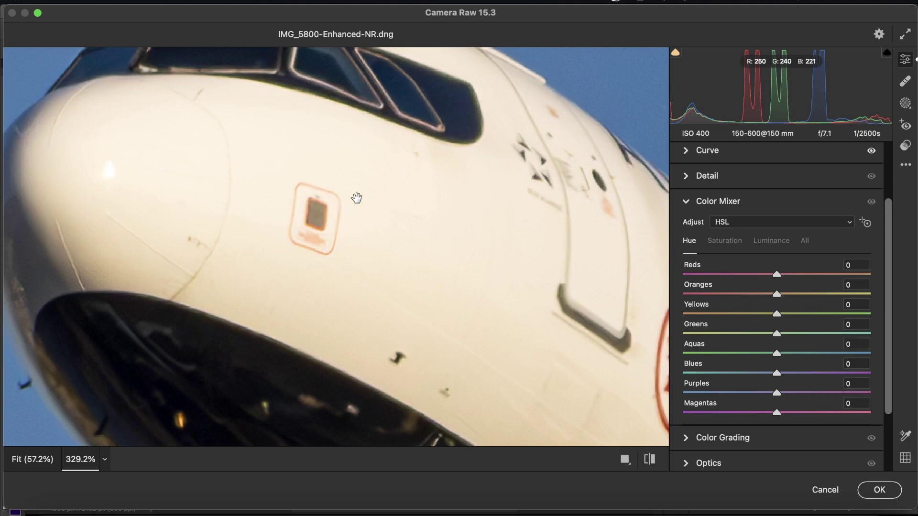
{"action": "left_click", "coordinate": [357, 197]}
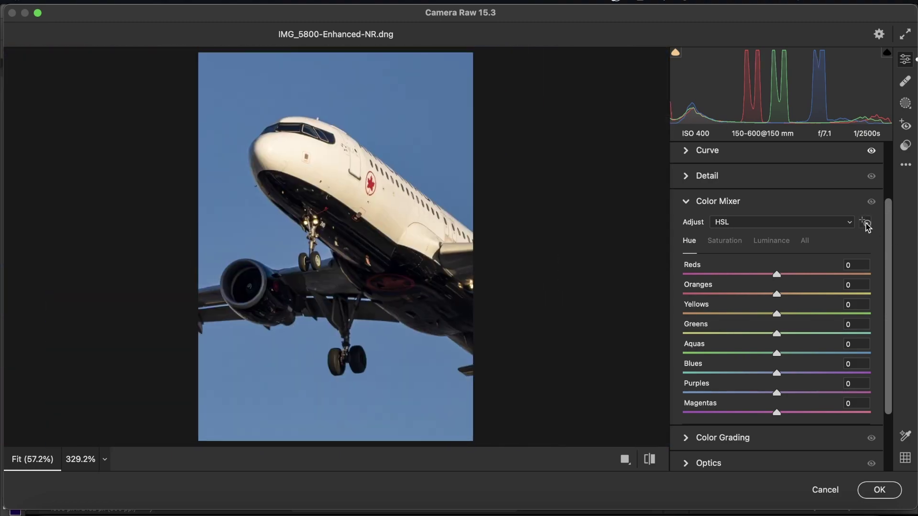
{"action": "left_click", "coordinate": [867, 225]}
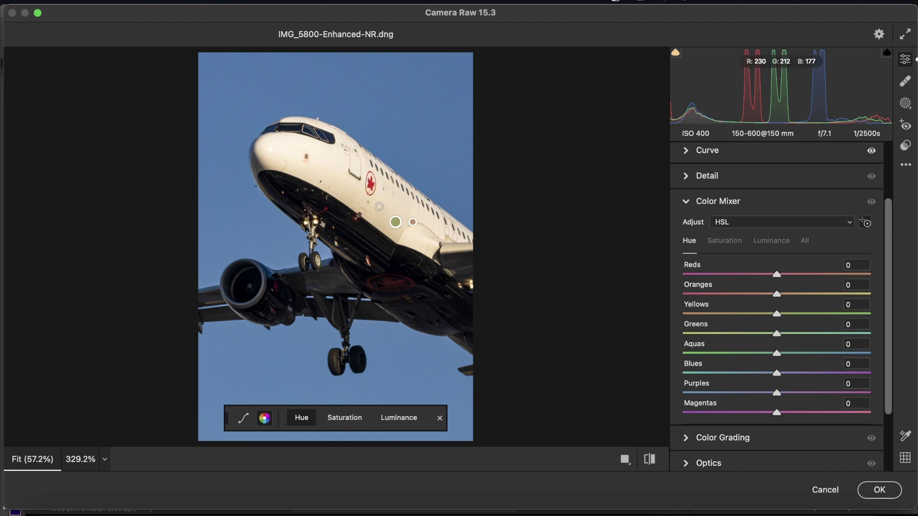
{"action": "left_click_drag", "start_coordinate": [379, 207], "coordinate": [362, 207]}
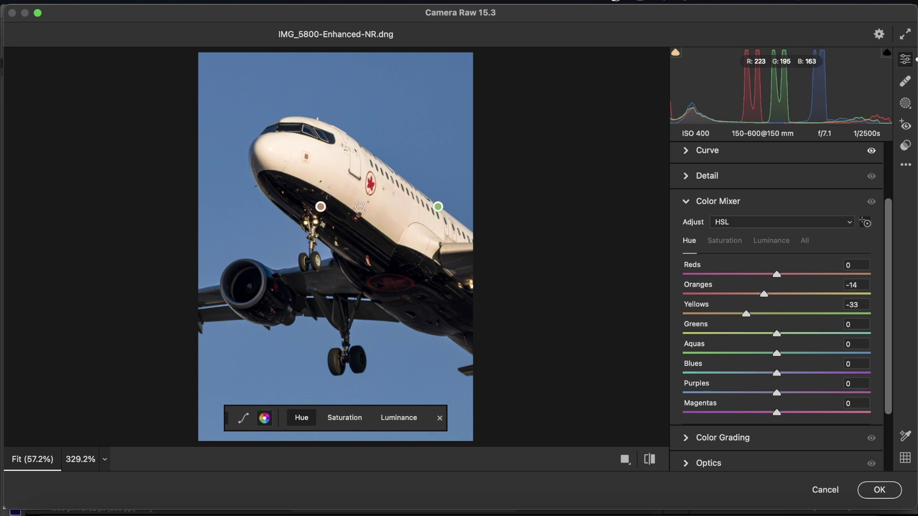
{"action": "left_click_drag", "start_coordinate": [360, 207], "coordinate": [359, 208]}
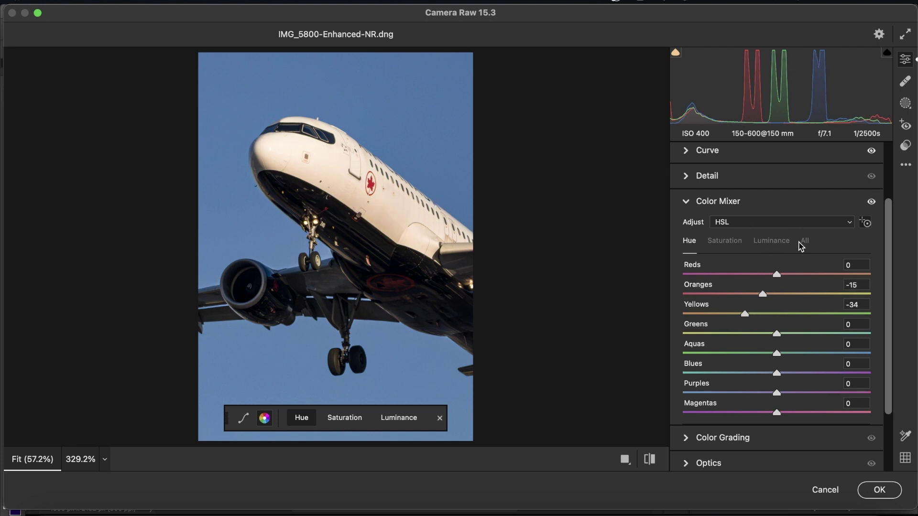
{"action": "left_click", "coordinate": [771, 240]}
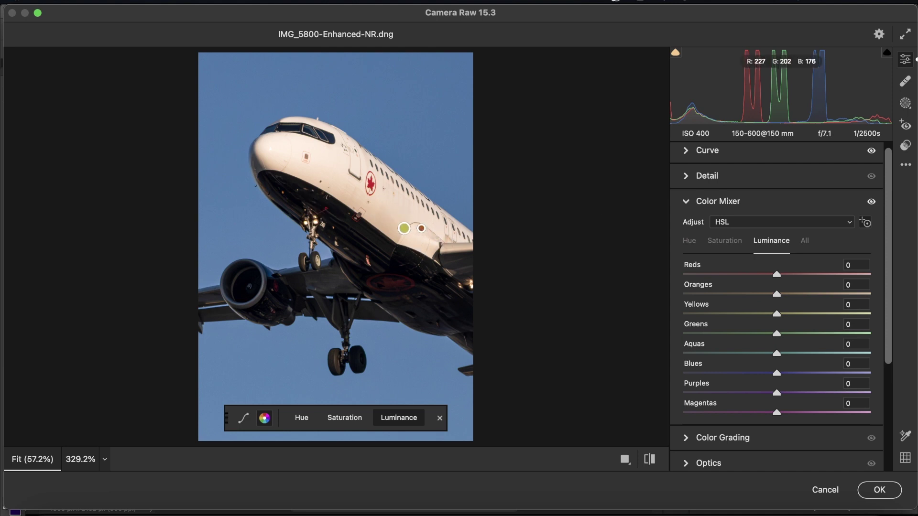
{"action": "left_click_drag", "start_coordinate": [329, 212], "coordinate": [466, 213]}
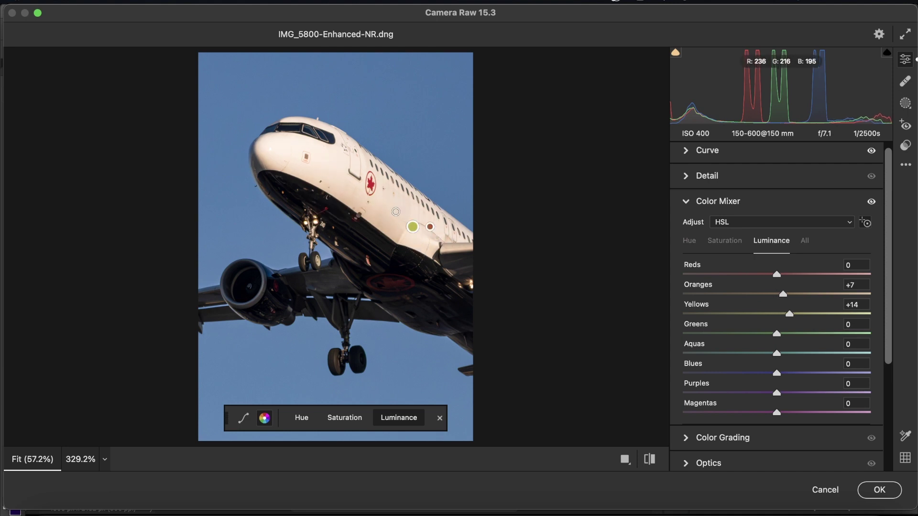
{"action": "left_click", "coordinate": [724, 241]}
{"action": "left_click_drag", "start_coordinate": [383, 199], "coordinate": [428, 199]}
{"action": "left_click", "coordinate": [867, 220]}
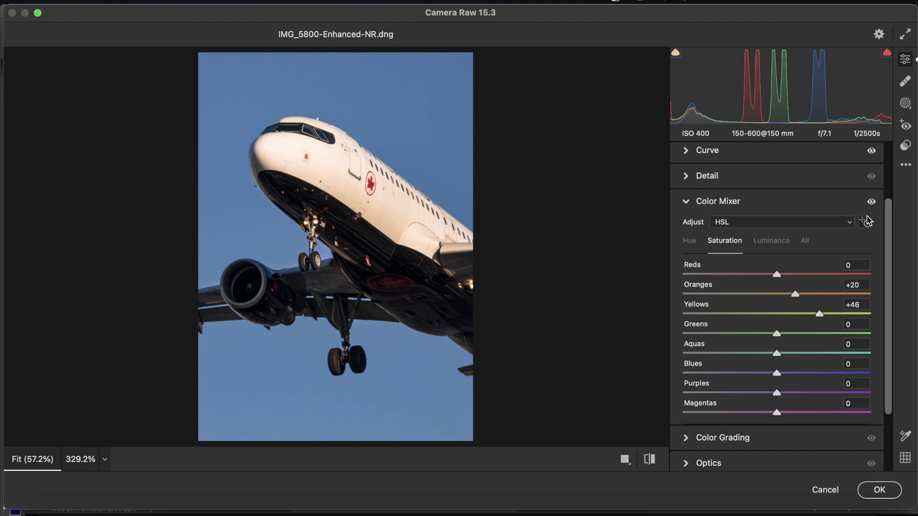
- Shift the sky Blues hue to -8 and darken Blues luminance to -22
{"action": "left_click", "coordinate": [689, 241]}
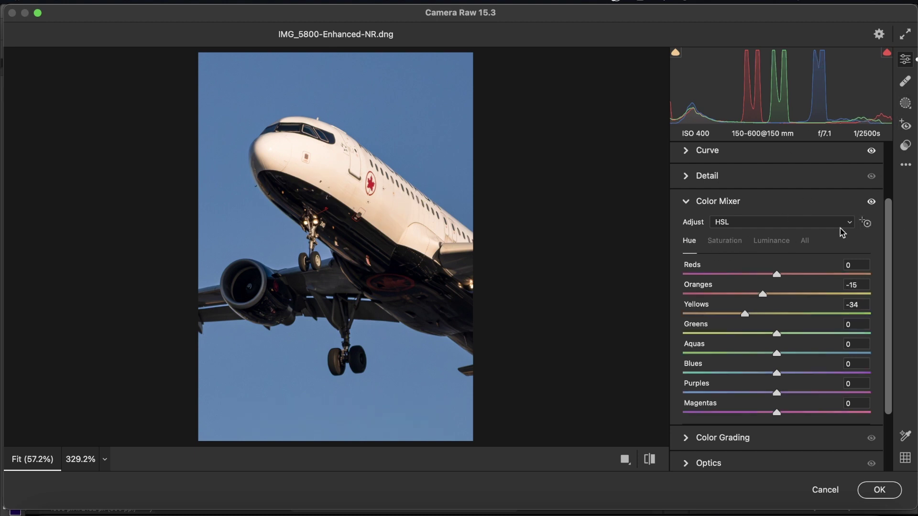
{"action": "left_click", "coordinate": [865, 222]}
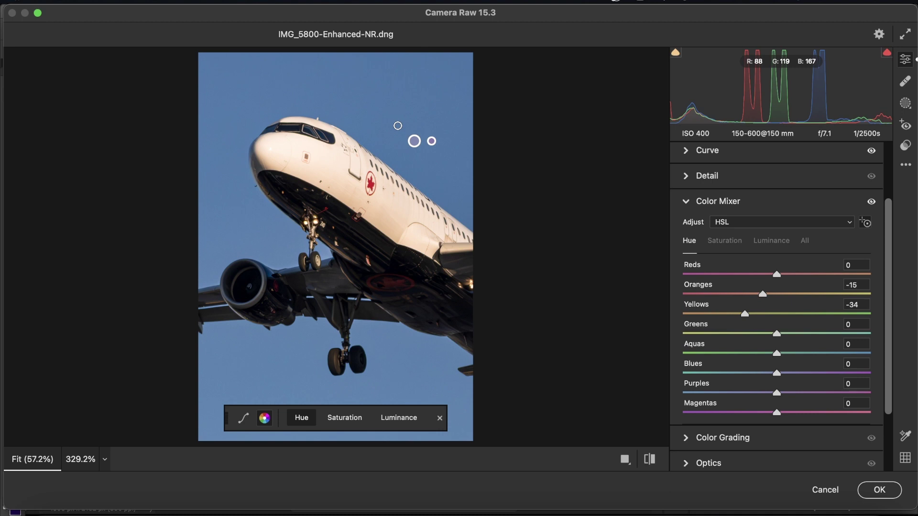
{"action": "left_click_drag", "start_coordinate": [397, 126], "coordinate": [394, 126]}
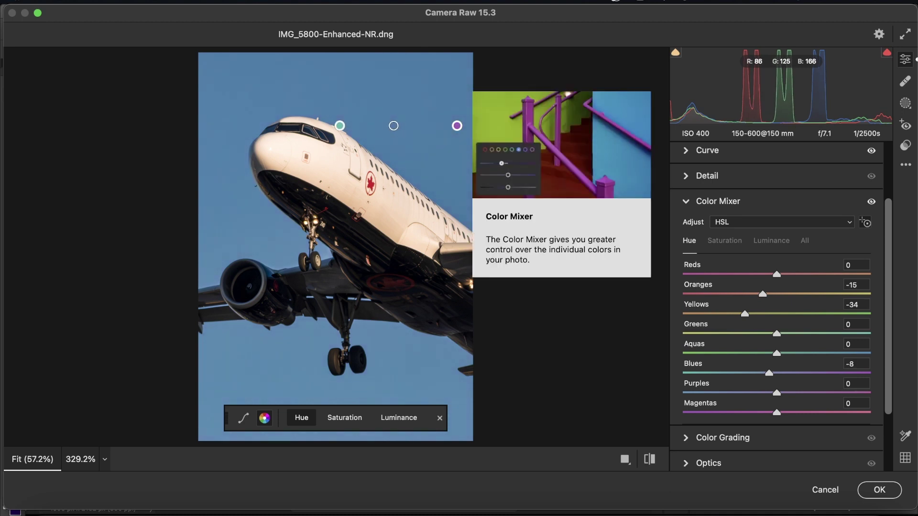
{"action": "left_click", "coordinate": [763, 243]}
{"action": "left_click_drag", "start_coordinate": [410, 115], "coordinate": [383, 97]}
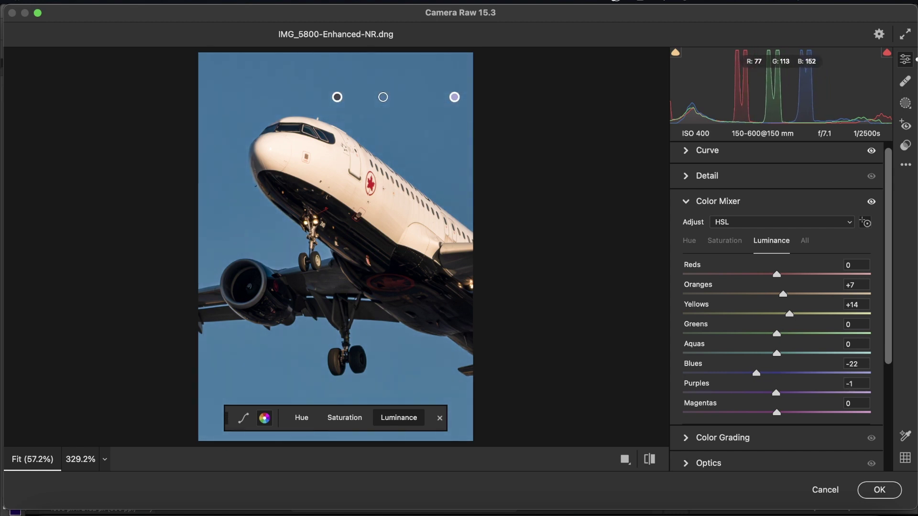
- Add a top-down linear gradient mask with Exposure -0.80
{"action": "left_click", "coordinate": [908, 105]}
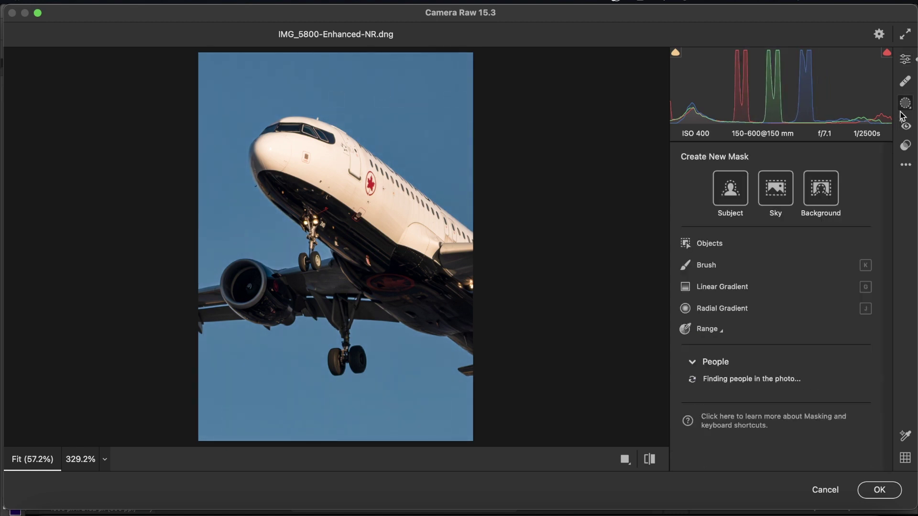
{"action": "left_click", "coordinate": [711, 288]}
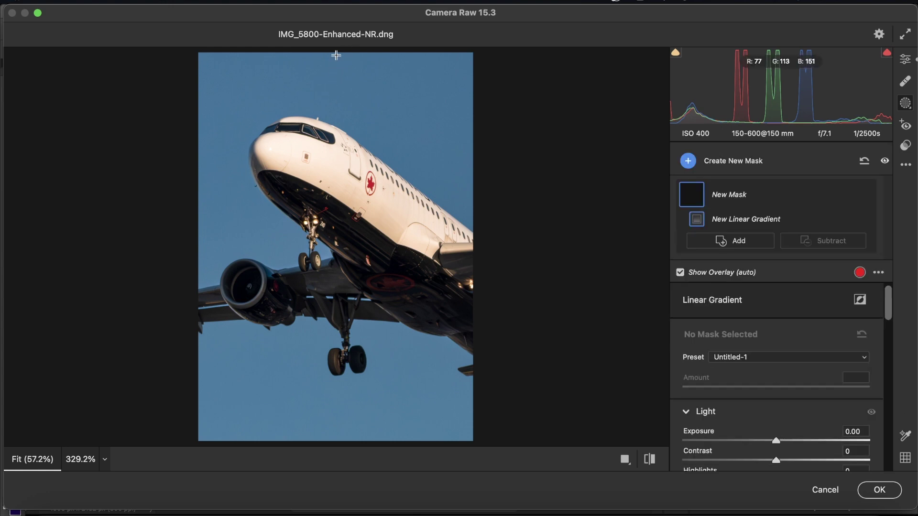
{"action": "left_click_drag", "start_coordinate": [336, 51], "coordinate": [340, 457]}
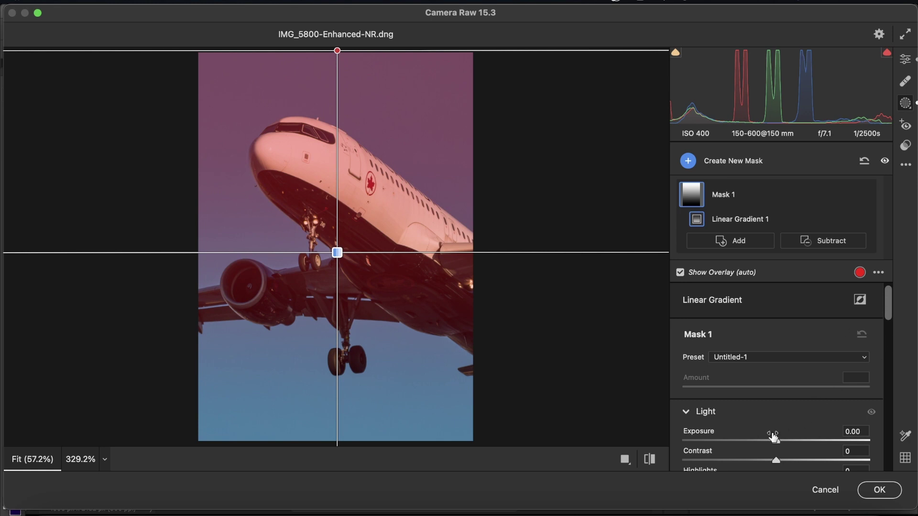
{"action": "left_click_drag", "start_coordinate": [763, 440], "coordinate": [759, 440]}
{"action": "scroll", "coordinate": [759, 440], "scroll_direction": "down", "scroll_amount": 2}
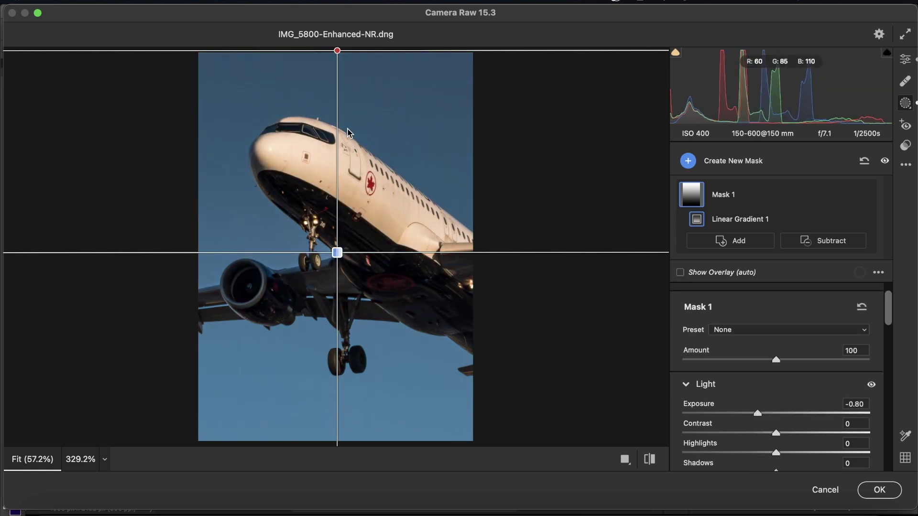
- Give the gradient mask Highlights +36, Contrast +13 and Shadows +23
{"action": "left_click", "coordinate": [866, 195]}
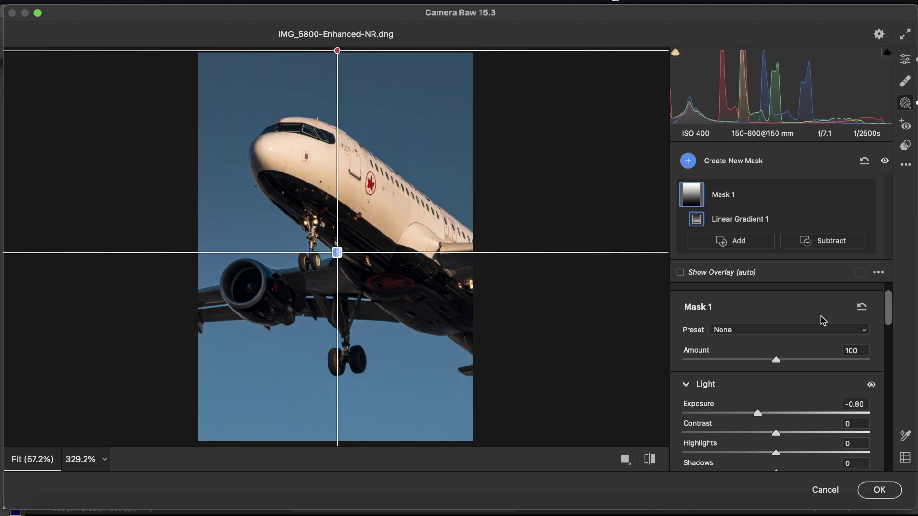
{"action": "scroll", "coordinate": [821, 316], "scroll_direction": "down", "scroll_amount": 4}
{"action": "left_click_drag", "start_coordinate": [776, 395], "coordinate": [808, 390]}
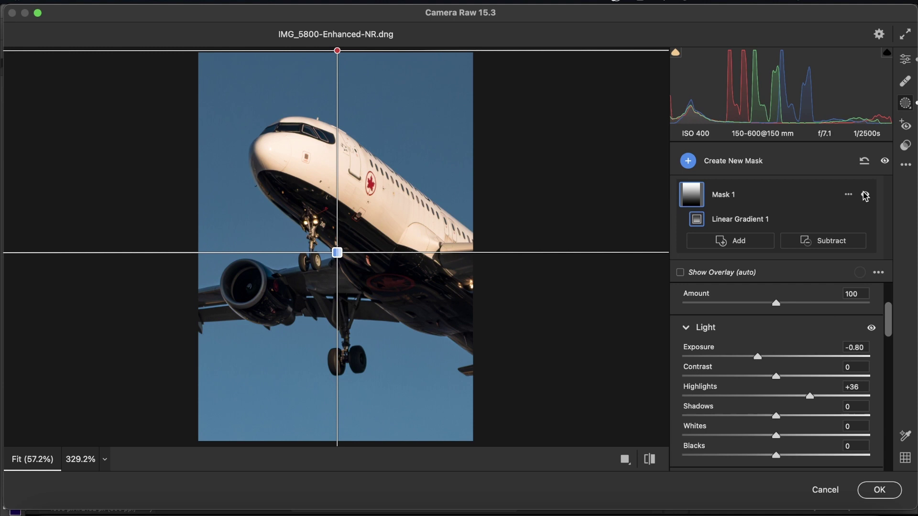
{"action": "left_click", "coordinate": [866, 195]}
{"action": "left_click", "coordinate": [865, 195]}
{"action": "left_click_drag", "start_coordinate": [796, 377], "coordinate": [788, 377]}
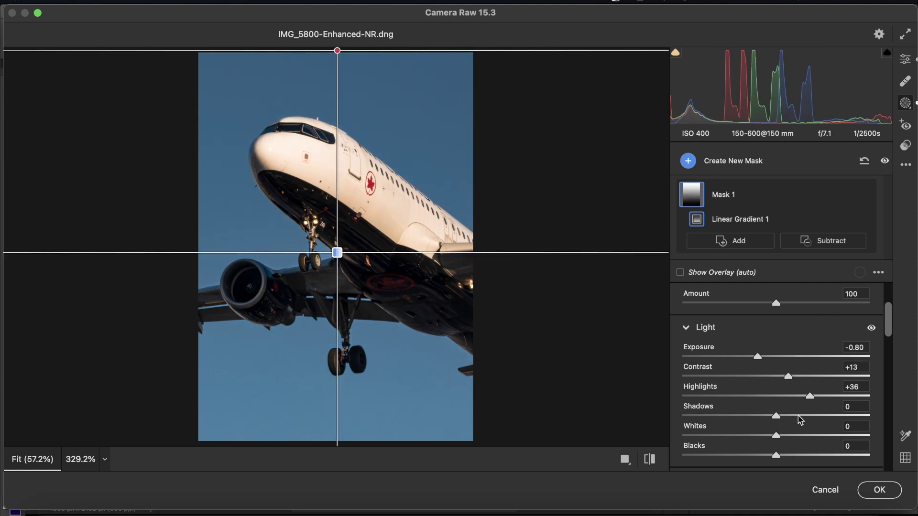
{"action": "left_click_drag", "start_coordinate": [801, 416], "coordinate": [797, 416]}
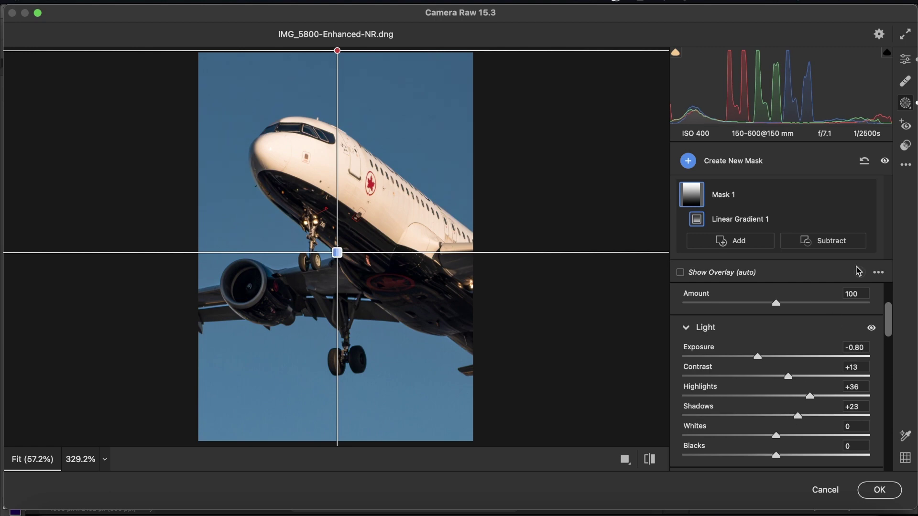
{"action": "left_click", "coordinate": [913, 98]}
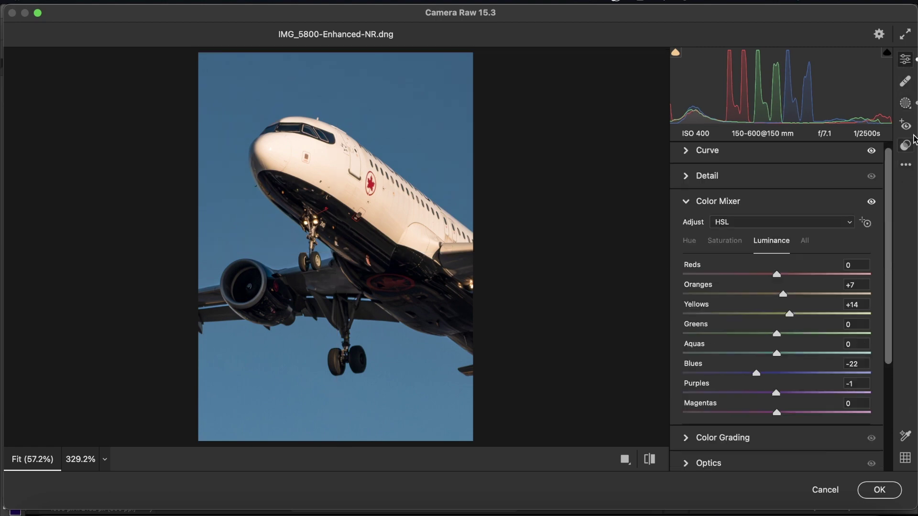
{"action": "left_click", "coordinate": [906, 105]}
- Add a bottom-up gradient mask with Exposure +0.45 and Contrast +10
{"action": "left_click", "coordinate": [689, 160]}
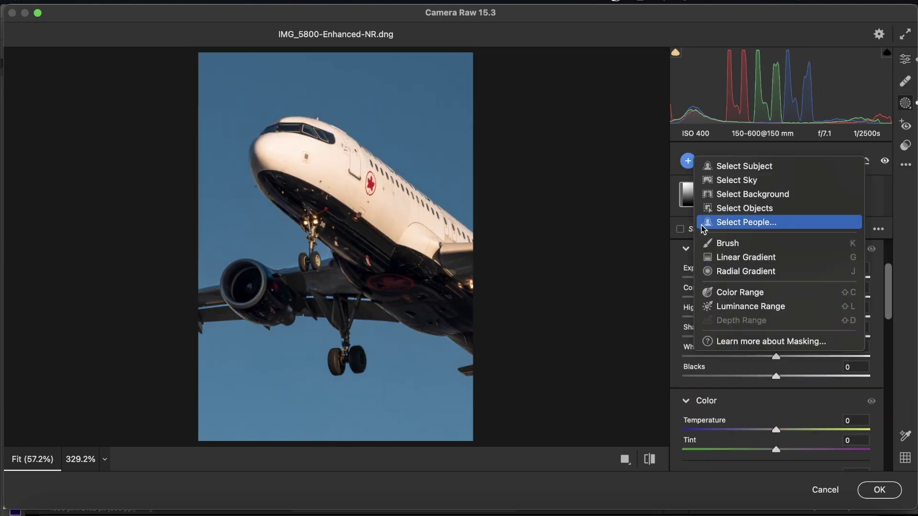
{"action": "left_click", "coordinate": [718, 258]}
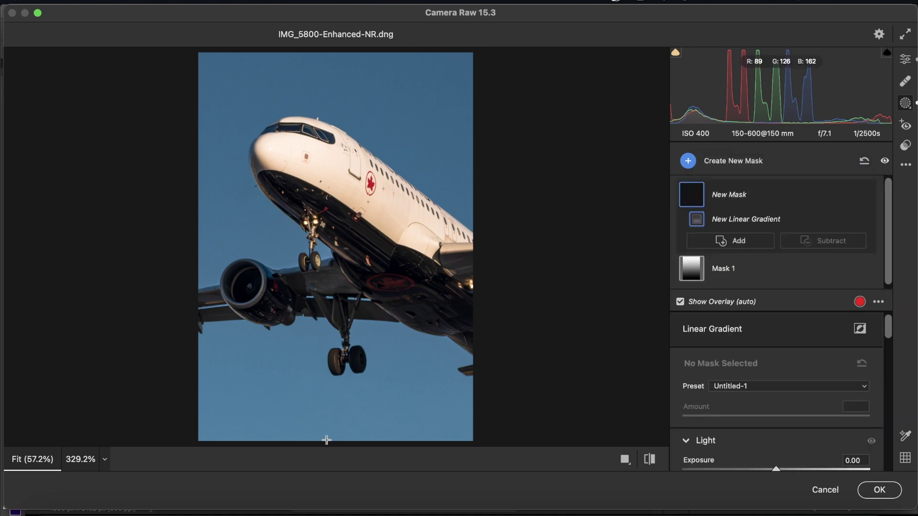
{"action": "left_click_drag", "start_coordinate": [327, 440], "coordinate": [332, 50]}
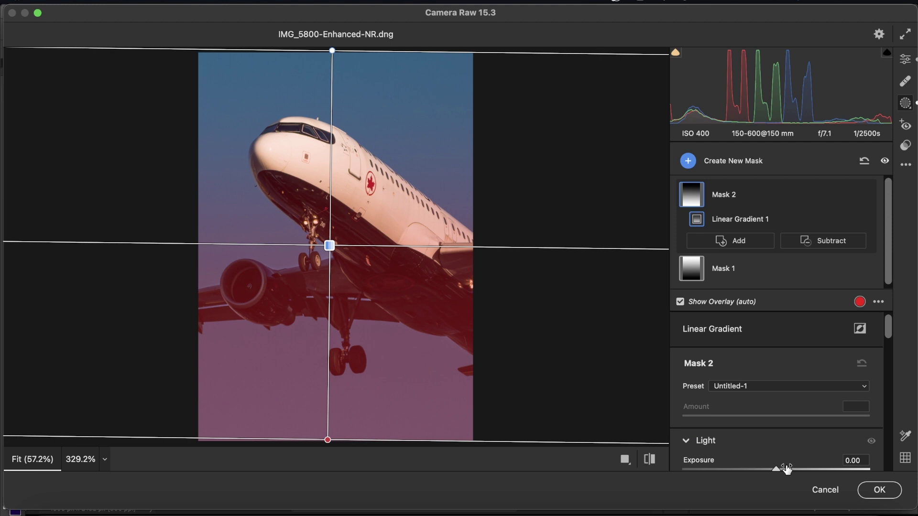
{"action": "left_click_drag", "start_coordinate": [786, 471], "coordinate": [787, 466]}
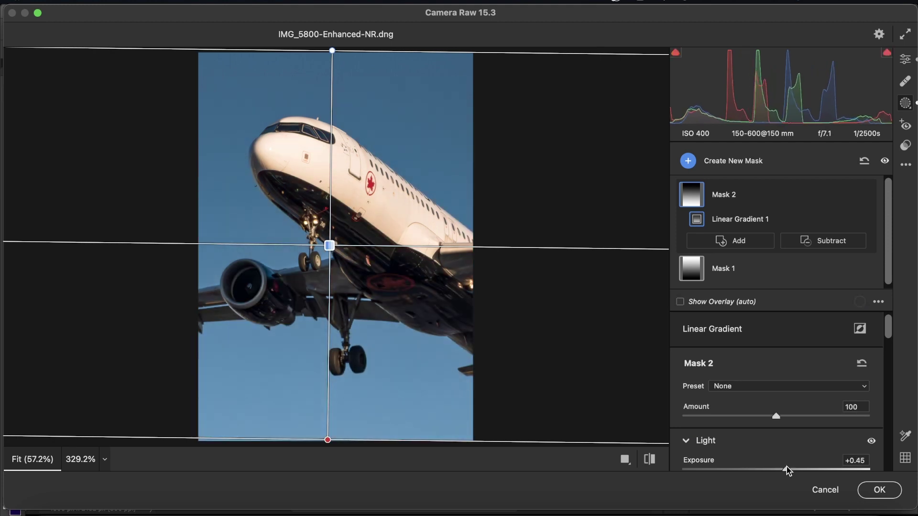
{"action": "scroll", "coordinate": [784, 377], "scroll_direction": "down", "scroll_amount": 4}
{"action": "scroll", "coordinate": [786, 375], "scroll_direction": "down", "scroll_amount": 1}
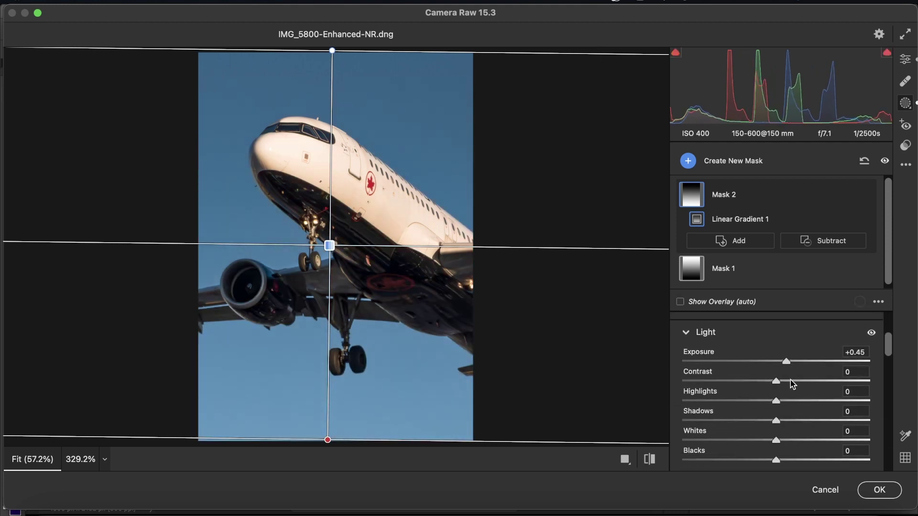
{"action": "left_click", "coordinate": [786, 381]}
- Add a top-down sky gradient mask with Exposure -0.70, Highlights +22 and Contrast +18
{"action": "left_click", "coordinate": [688, 161]}
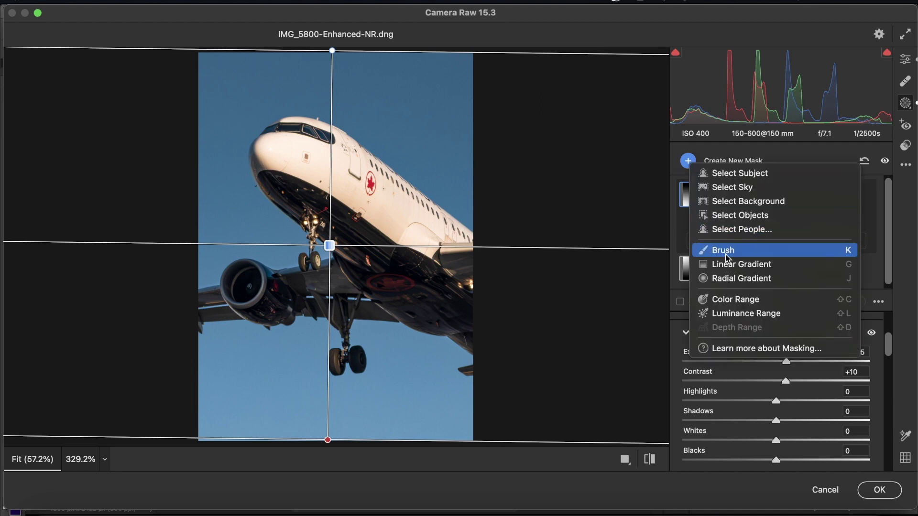
{"action": "left_click", "coordinate": [727, 264]}
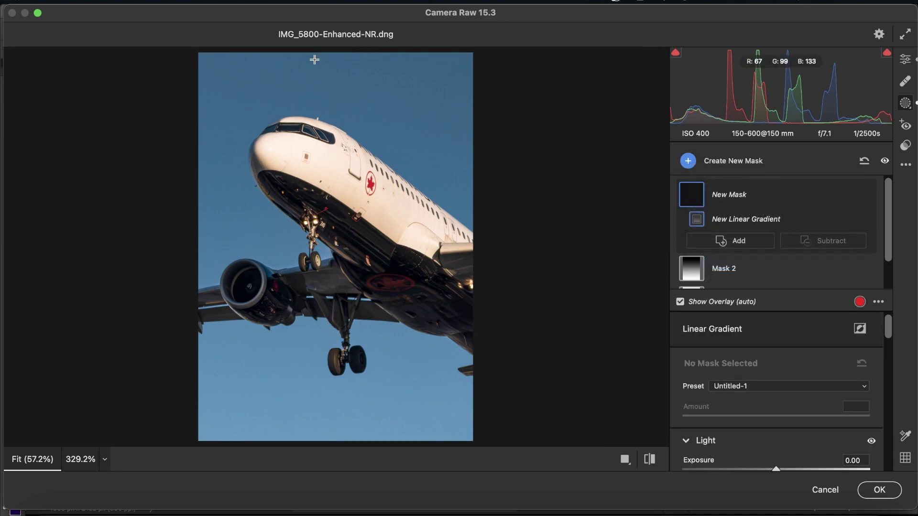
{"action": "left_click_drag", "start_coordinate": [342, 51], "coordinate": [341, 233]}
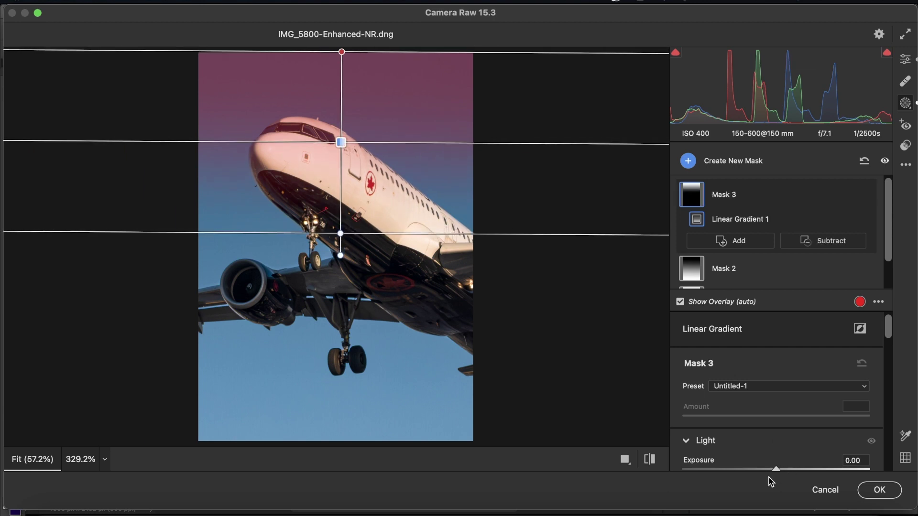
{"action": "left_click_drag", "start_coordinate": [770, 470], "coordinate": [798, 464]}
{"action": "scroll", "coordinate": [764, 462], "scroll_direction": "down", "scroll_amount": 2}
{"action": "scroll", "coordinate": [797, 466], "scroll_direction": "down", "scroll_amount": 1}
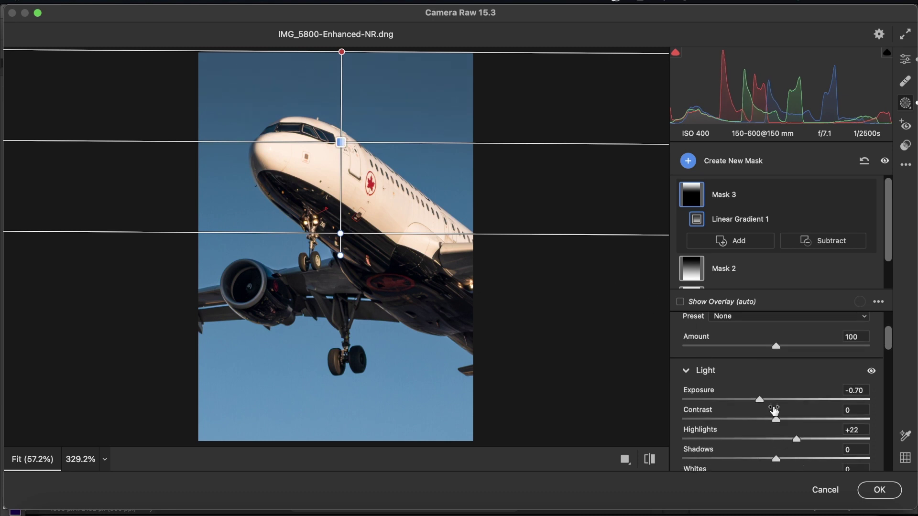
{"action": "left_click_drag", "start_coordinate": [795, 419], "coordinate": [792, 417]}
{"action": "left_click", "coordinate": [866, 196]}
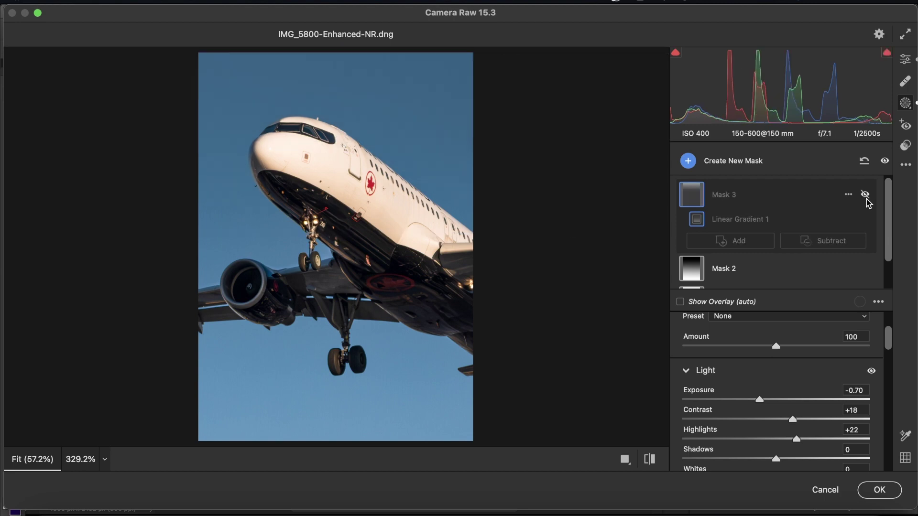
{"action": "left_click", "coordinate": [866, 196]}
{"action": "left_click", "coordinate": [905, 59]}
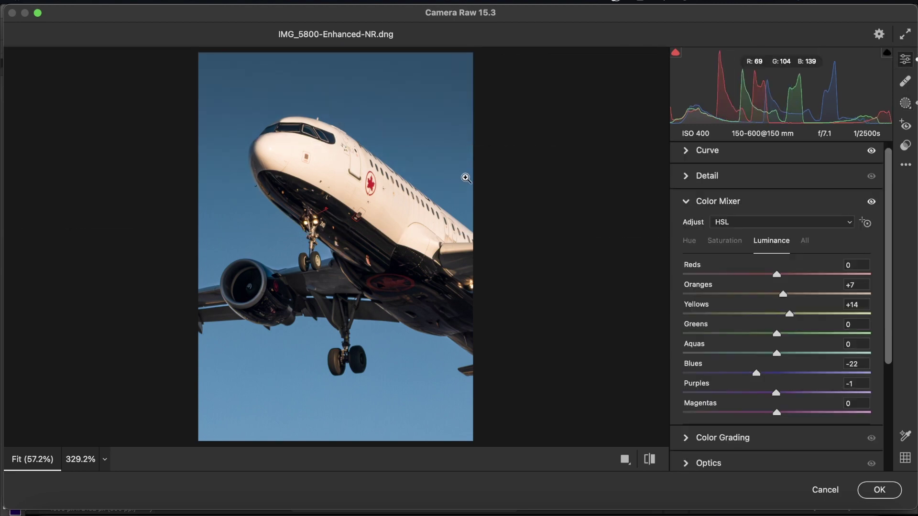
{"action": "scroll", "coordinate": [466, 178], "scroll_direction": "down", "scroll_amount": 2}
{"action": "scroll", "coordinate": [466, 178], "scroll_direction": "up", "scroll_amount": 1}
{"action": "left_click", "coordinate": [905, 103]}
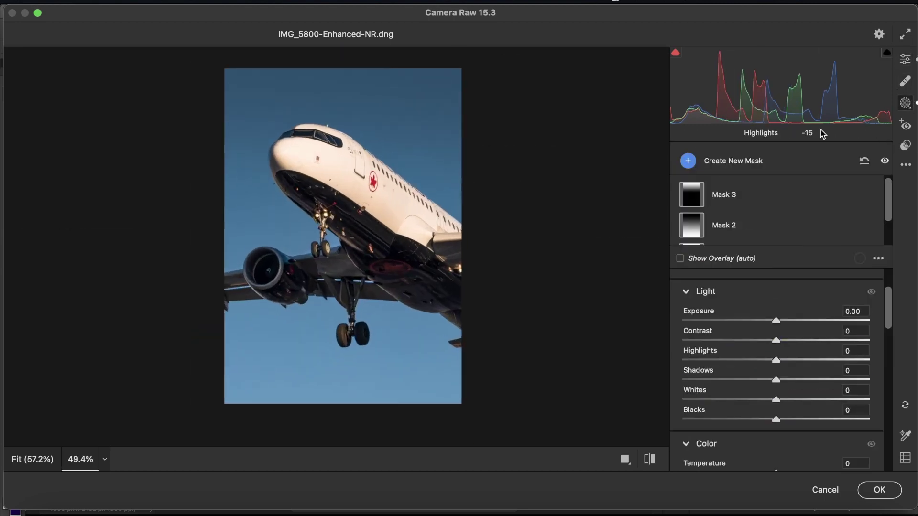
- Add a fourth gradient rising over the landing gear that brightens its exposure
{"action": "left_click", "coordinate": [687, 160]}
{"action": "left_click", "coordinate": [743, 258]}
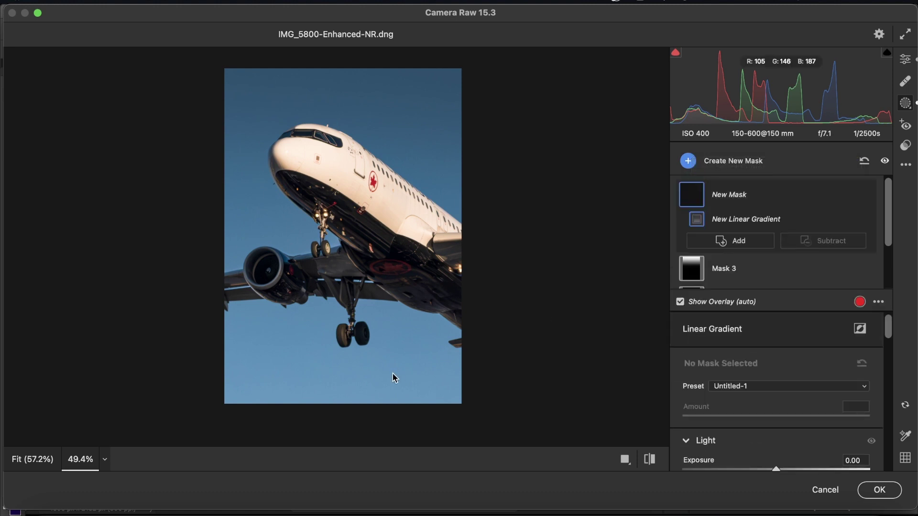
{"action": "left_click_drag", "start_coordinate": [337, 408], "coordinate": [335, 238]}
{"action": "left_click", "coordinate": [787, 469]}
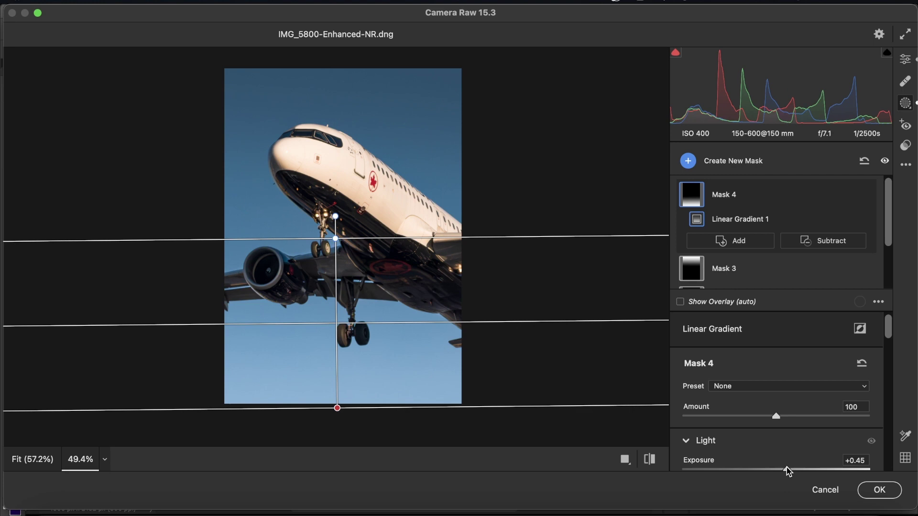
{"action": "left_click", "coordinate": [908, 60]}
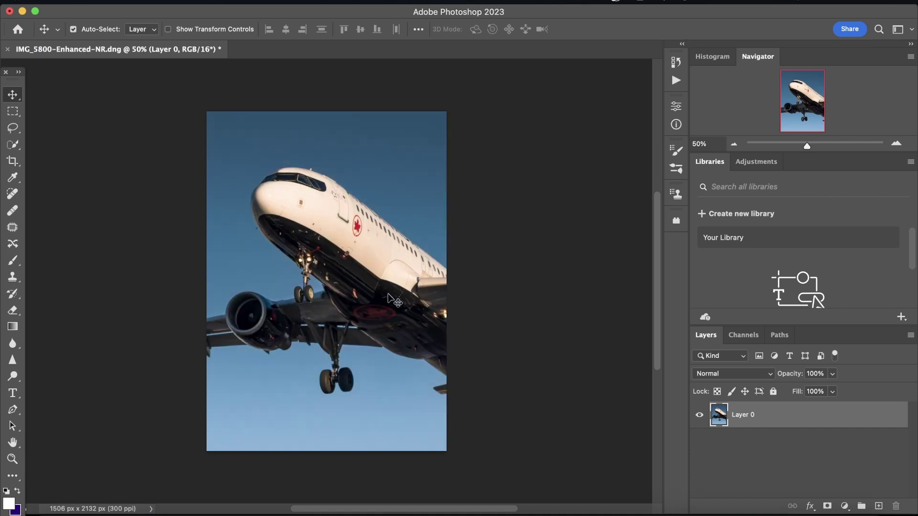
- Zoom the canvas slightly and reopen Layer 0 in the Camera Raw Filter
{"action": "scroll", "coordinate": [388, 300], "scroll_direction": "up", "scroll_amount": 1}
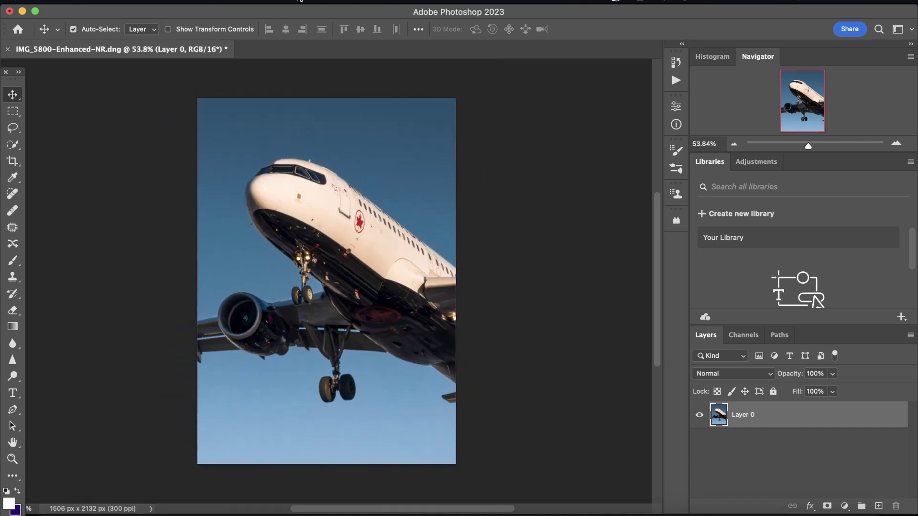
{"action": "left_click", "coordinate": [300, 1]}
{"action": "left_click", "coordinate": [351, 92]}
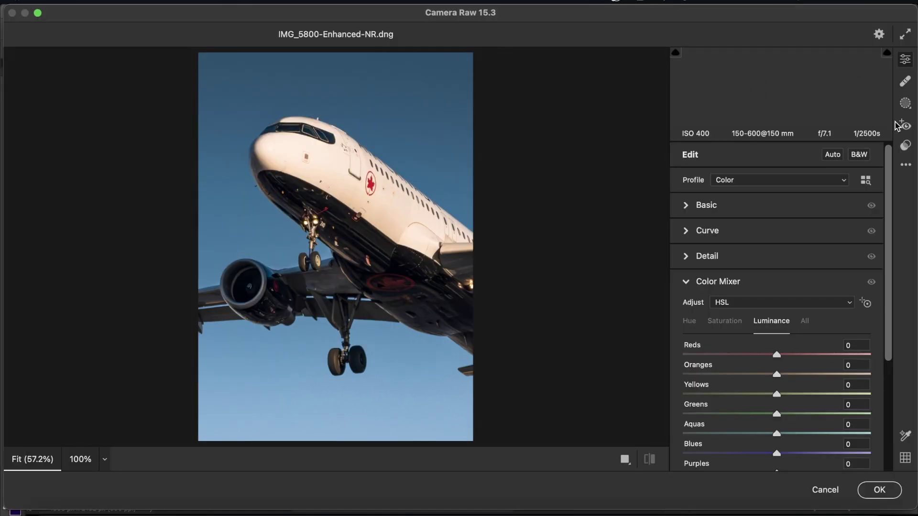
- Add a diagonal gradient mask from the lower left with Exposure -0.80 and Contrast +34
{"action": "left_click", "coordinate": [905, 103]}
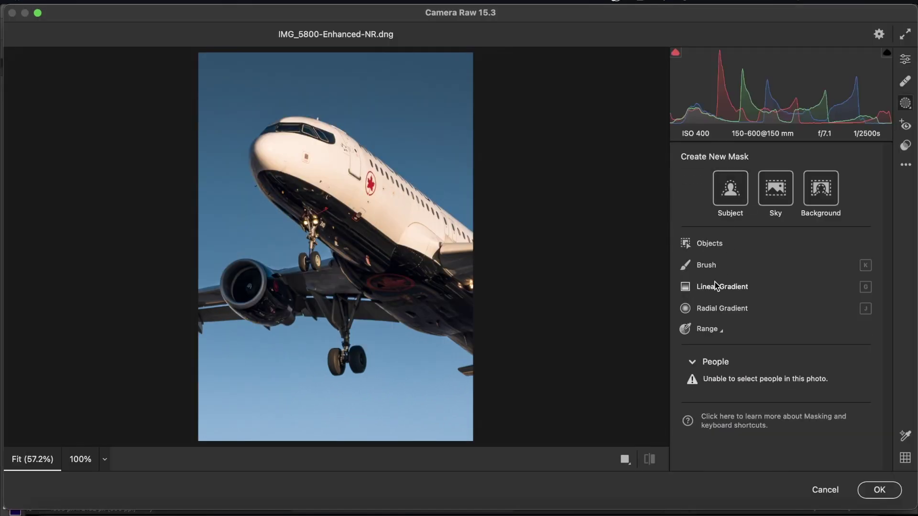
{"action": "left_click", "coordinate": [742, 288]}
{"action": "left_click_drag", "start_coordinate": [156, 371], "coordinate": [514, 262]}
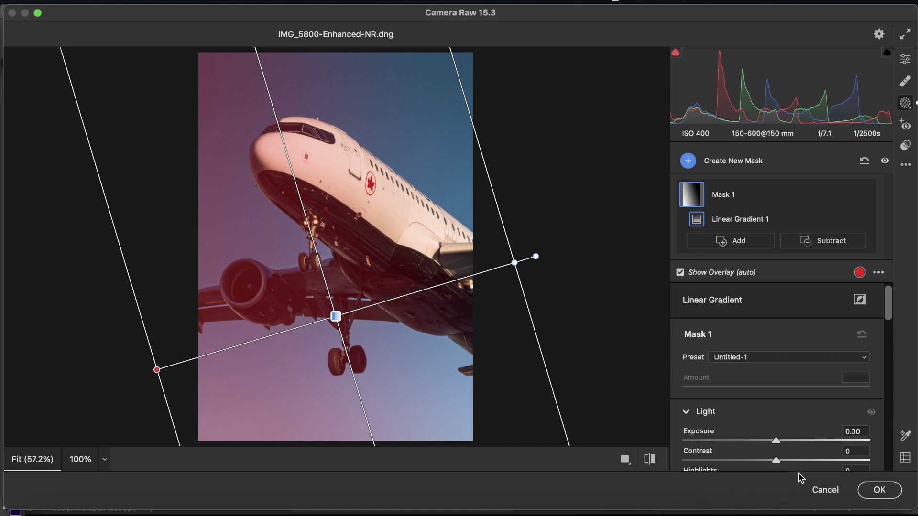
{"action": "left_click_drag", "start_coordinate": [767, 441], "coordinate": [757, 439]}
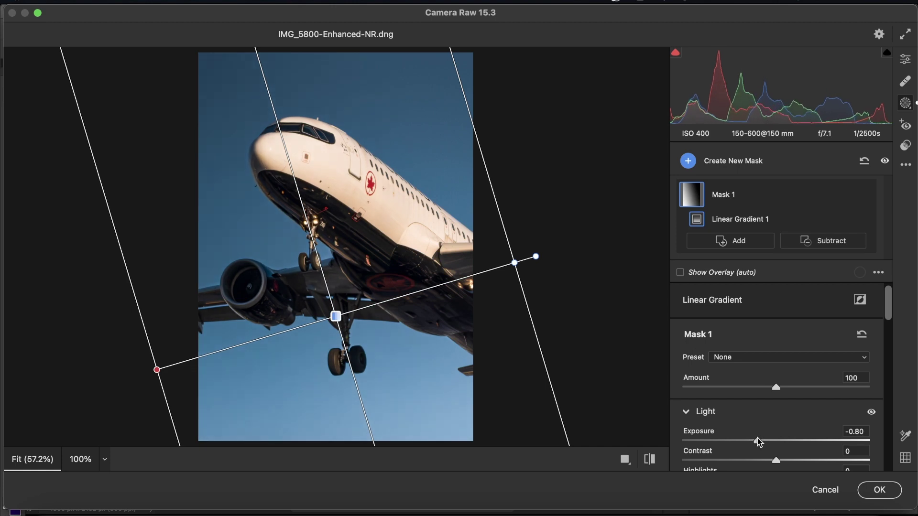
{"action": "left_click", "coordinate": [807, 460]}
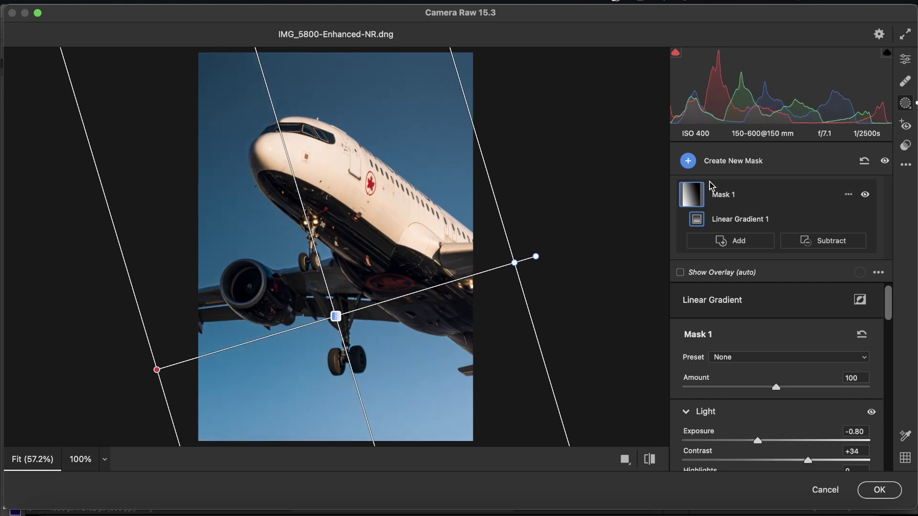
- Add an opposite diagonal gradient from the upper right with Exposure +0.50 and Contrast +20
{"action": "left_click", "coordinate": [704, 161]}
{"action": "left_click", "coordinate": [736, 267]}
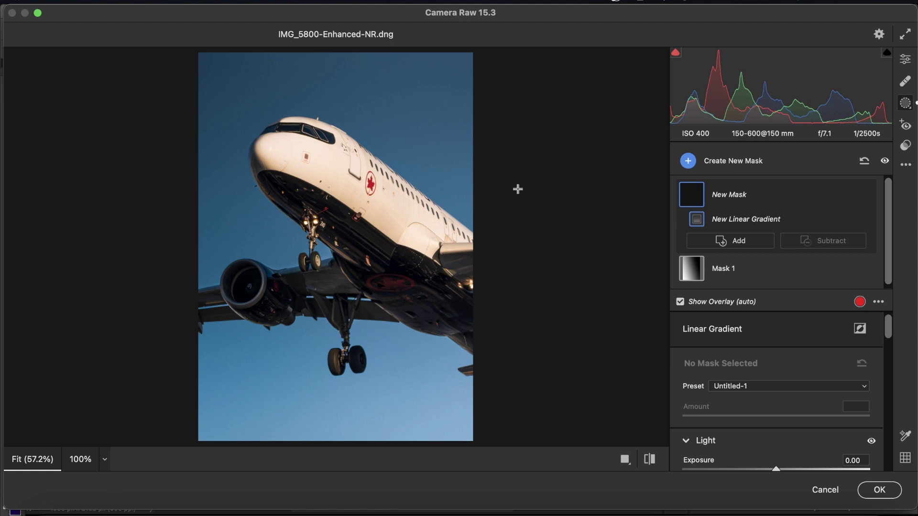
{"action": "left_click_drag", "start_coordinate": [518, 189], "coordinate": [157, 275]}
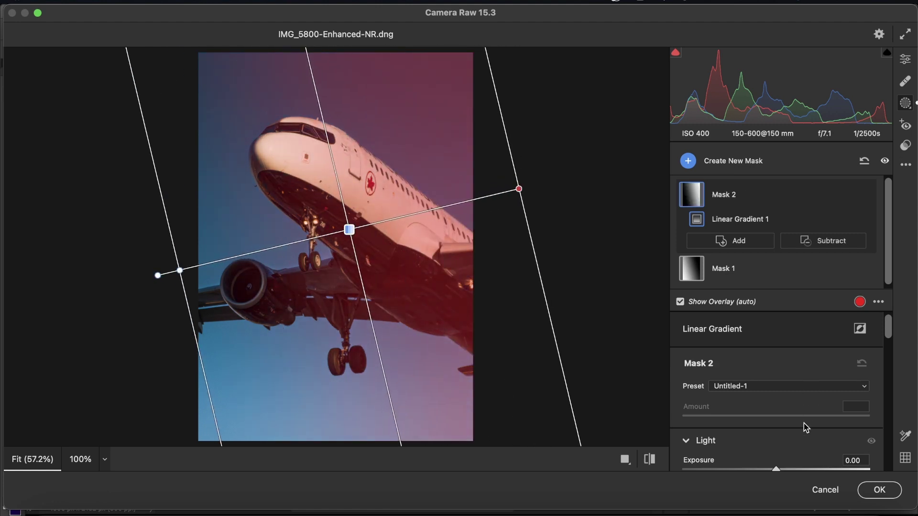
{"action": "scroll", "coordinate": [804, 423], "scroll_direction": "down", "scroll_amount": 2}
{"action": "left_click", "coordinate": [787, 422]}
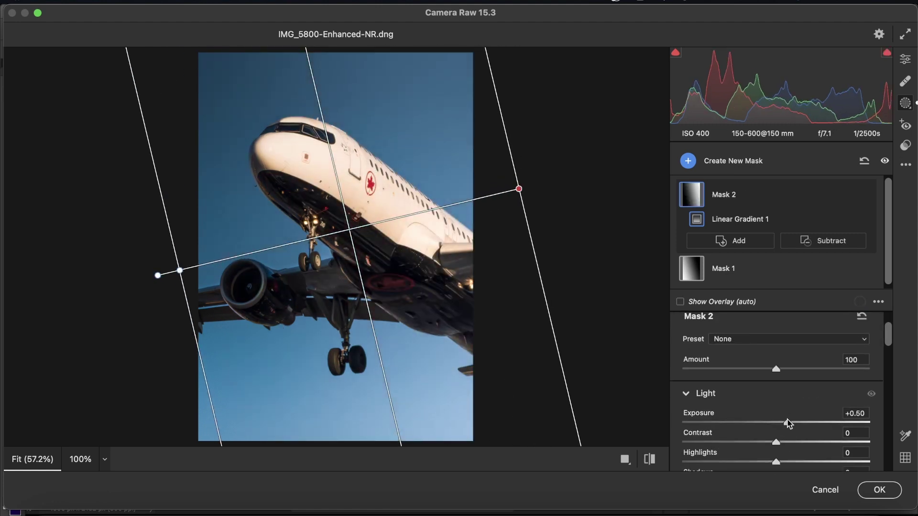
{"action": "left_click", "coordinate": [798, 441]}
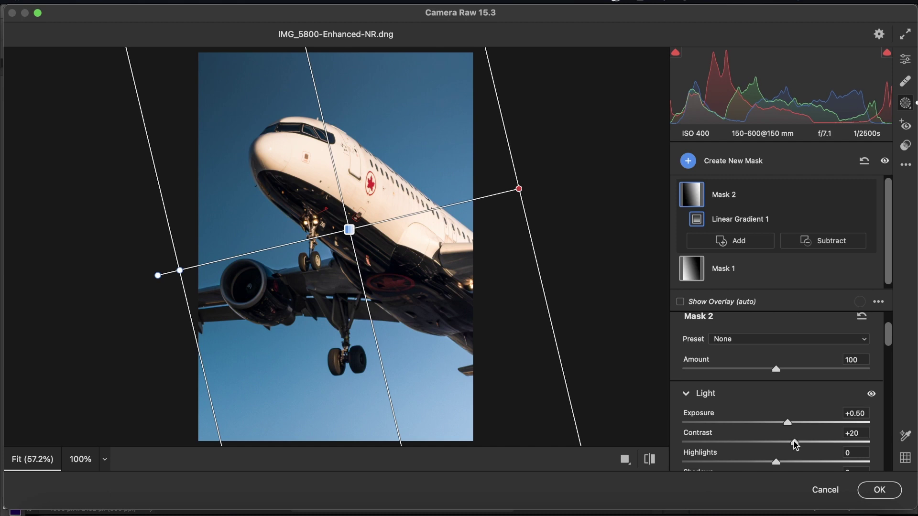
{"action": "left_click", "coordinate": [904, 59]}
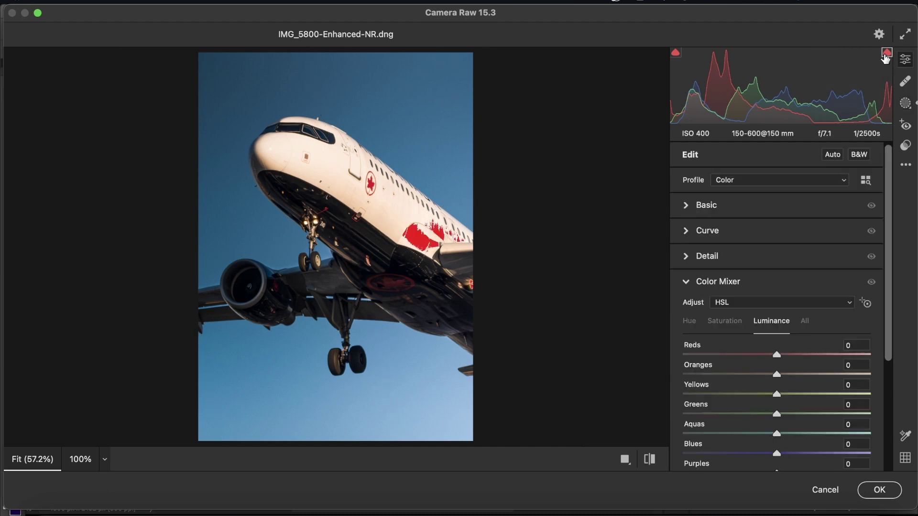
{"action": "left_click", "coordinate": [435, 205]}
{"action": "left_click", "coordinate": [421, 209]}
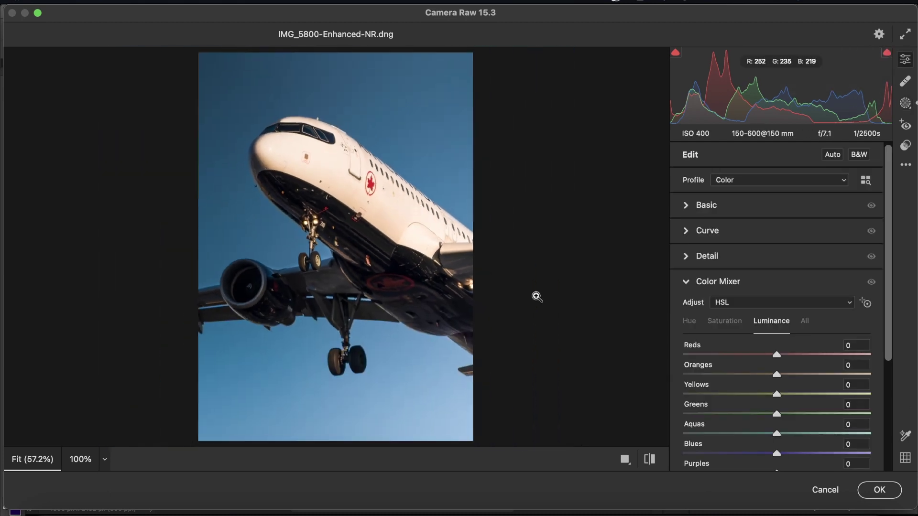
- Commit the Camera Raw edits and launch Topaz Sharpen AI from Filter > Topaz Labs
{"action": "key", "text": "Return"}
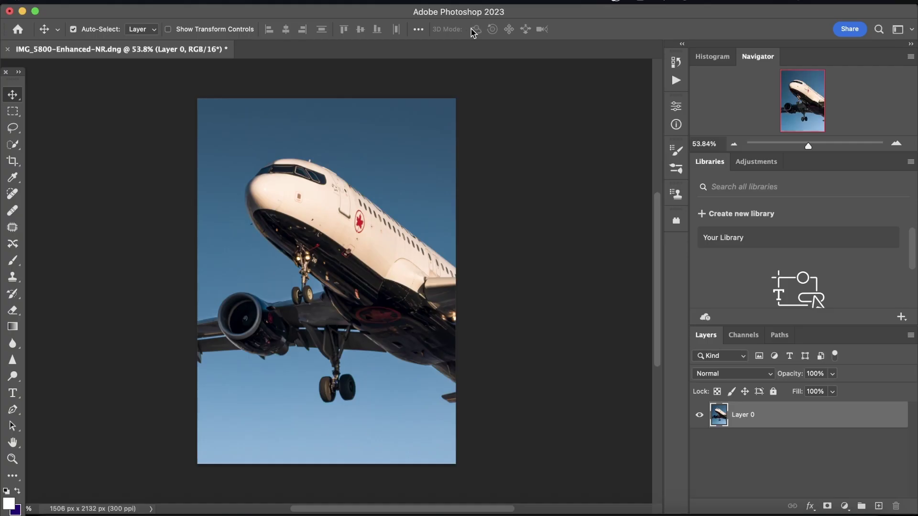
{"action": "left_click", "coordinate": [295, 1]}
{"action": "mouse_move", "coordinate": [361, 289]}
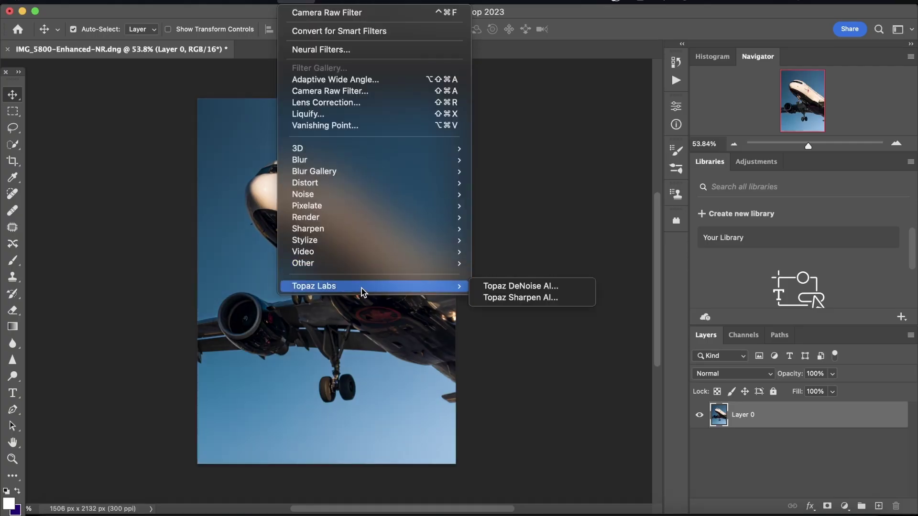
{"action": "left_click", "coordinate": [522, 299]}
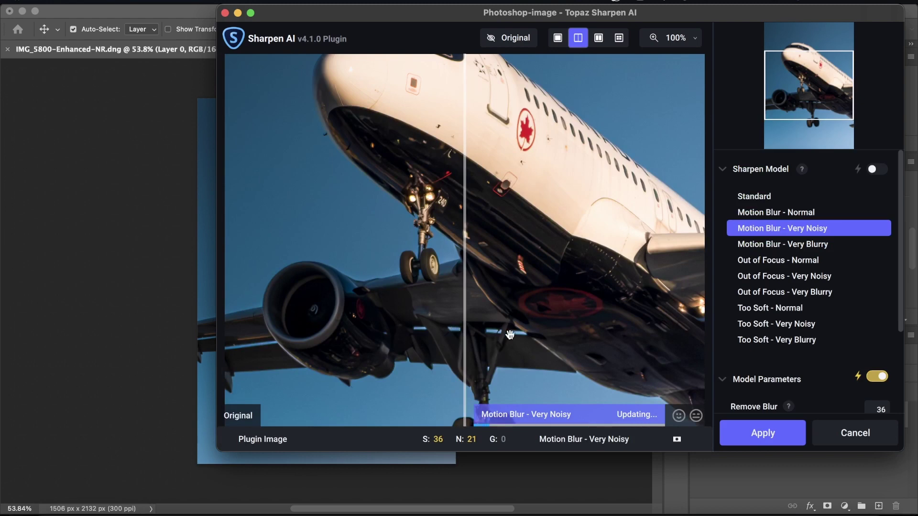
- Compare the split preview, then apply Motion Blur - Very Noisy sharpening at Remove Blur 36
{"action": "left_click_drag", "start_coordinate": [466, 342], "coordinate": [253, 287]}
{"action": "left_click", "coordinate": [765, 432]}
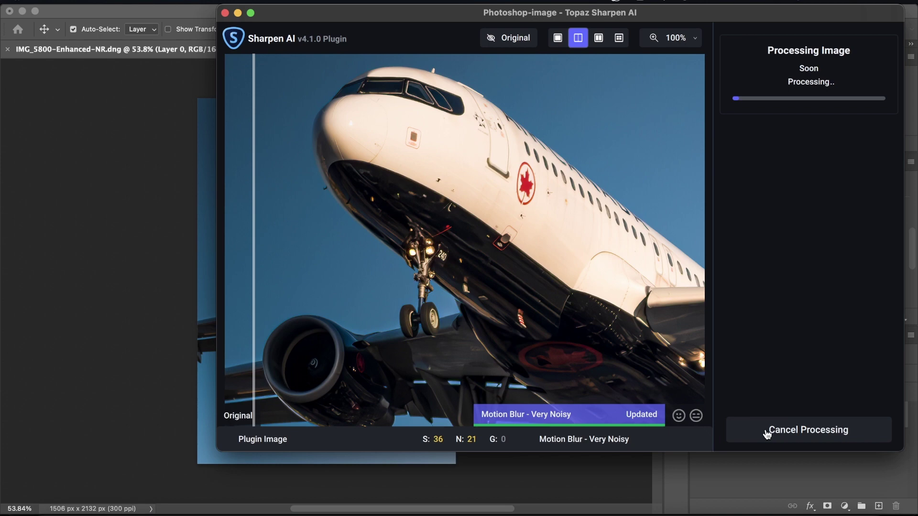